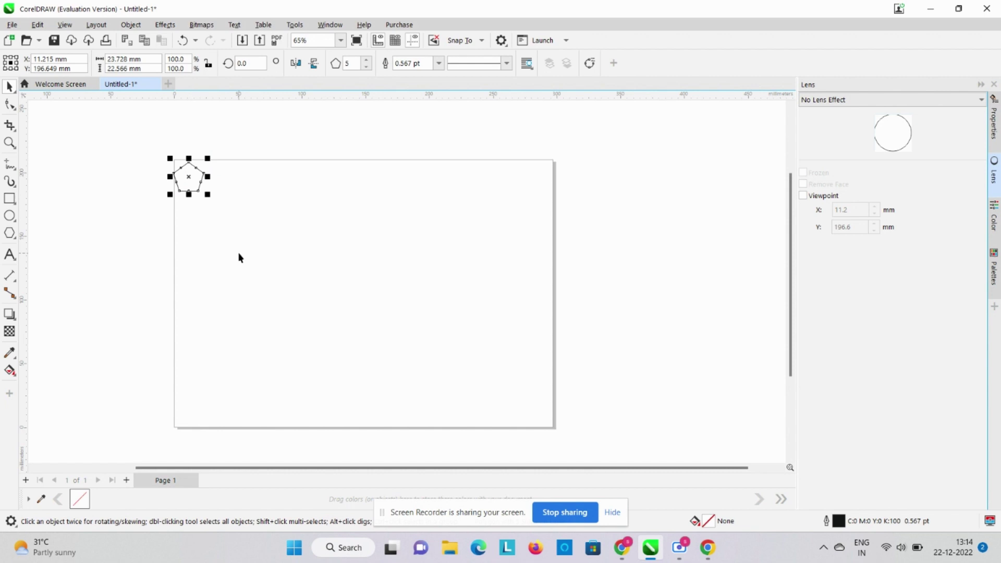
Change the pentagon to six sides and duplicate it edge to edge into a row of 13 hexagons along the page's upper edge.
{"action": "left_click", "coordinate": [368, 60]}
{"action": "left_click_drag", "start_coordinate": [170, 179], "coordinate": [209, 186]}
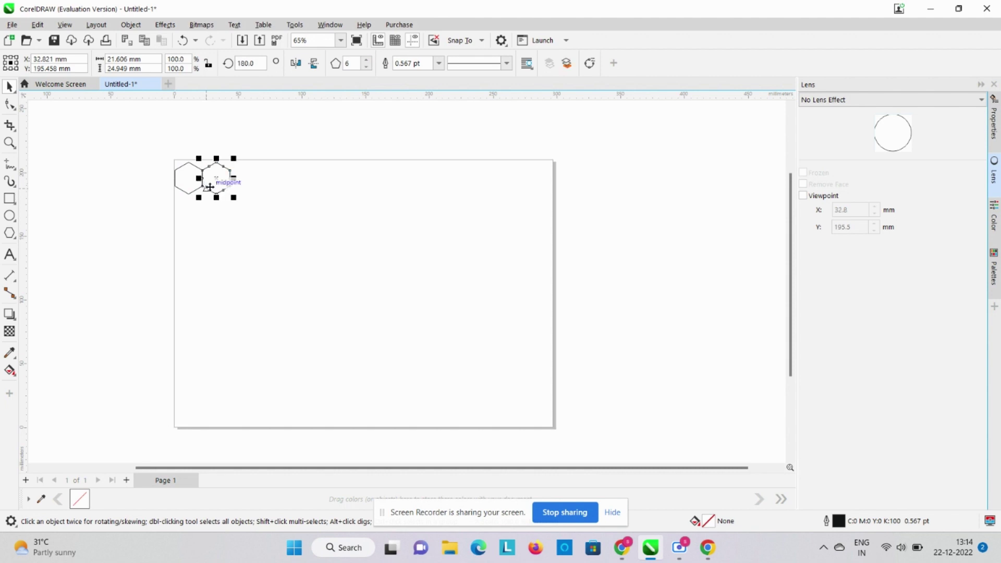
{"action": "key", "text": "ctrl+r"}
{"action": "key", "text": "ctrl+r"}
{"action": "key", "text": "ctrl+r"}
{"action": "key", "text": "ctrl+r"}
{"action": "key", "text": "ctrl+r"}
{"action": "key", "text": "ctrl+r"}
{"action": "key", "text": "ctrl+r"}
{"action": "key", "text": "ctrl+r"}
{"action": "key", "text": "ctrl+r"}
{"action": "key", "text": "ctrl+r"}
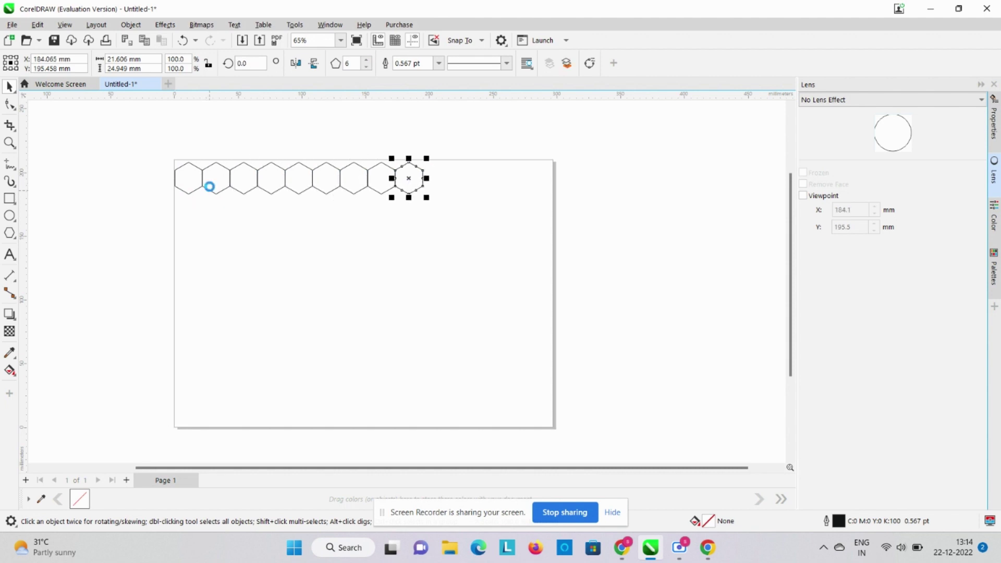
{"action": "key", "text": "ctrl+r"}
{"action": "key", "text": "ctrl+r"}
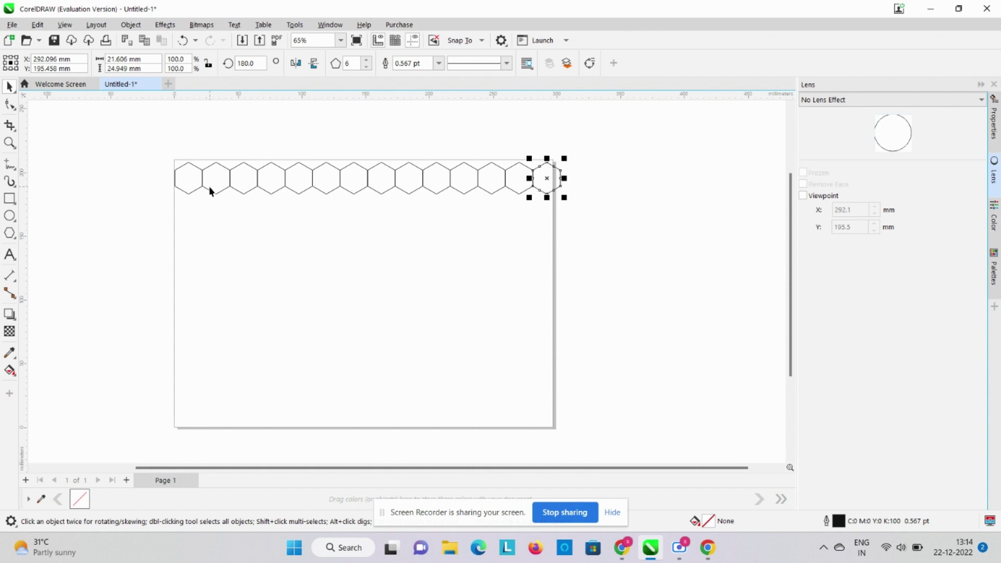
{"action": "key", "text": "ctrl+z"}
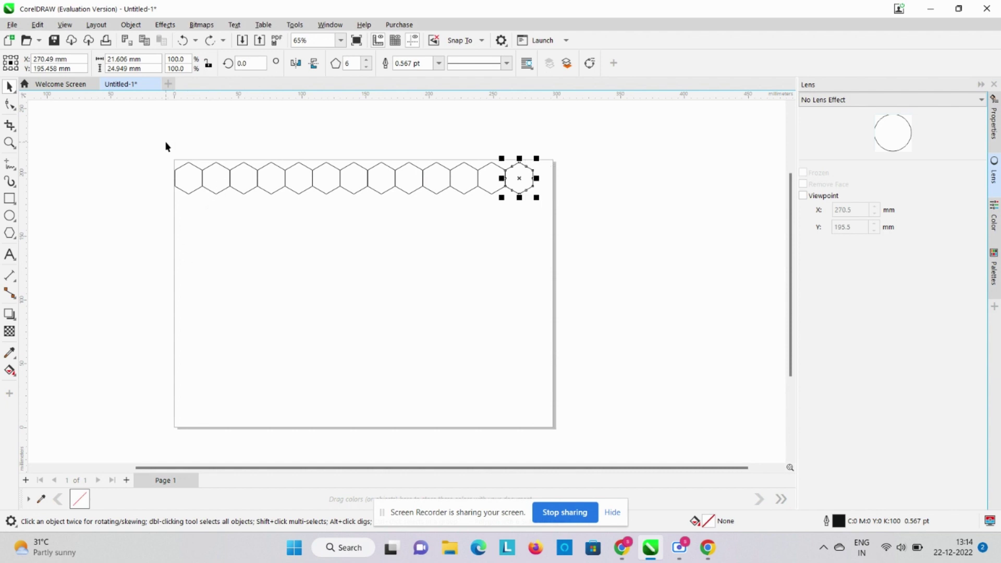
Duplicate the whole hexagon row as a second row nested directly below, offset by half a hexagon.
{"action": "left_click_drag", "start_coordinate": [166, 146], "coordinate": [173, 181]}
{"action": "left_click_drag", "start_coordinate": [438, 208], "coordinate": [540, 228]}
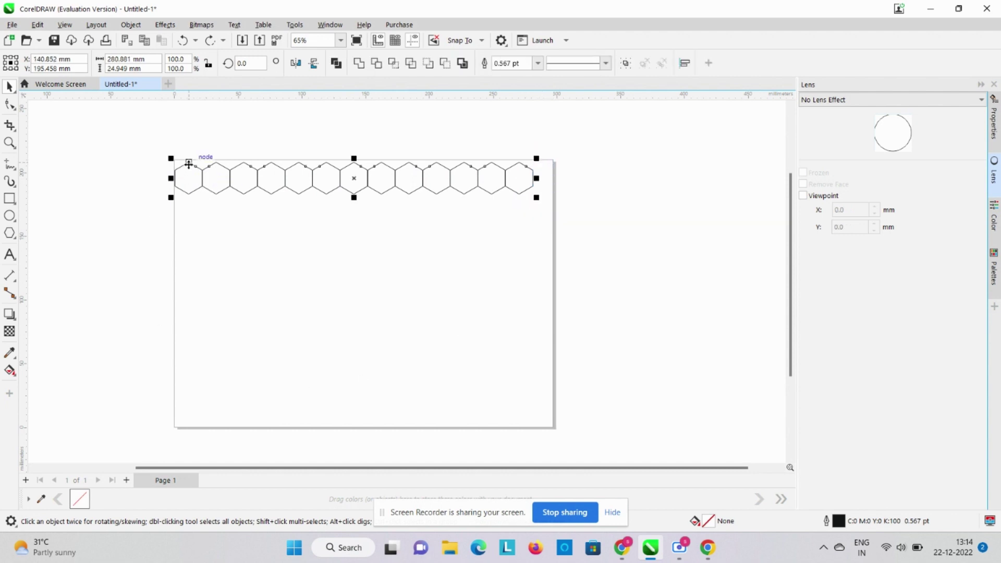
{"action": "left_click_drag", "start_coordinate": [188, 163], "coordinate": [203, 188]}
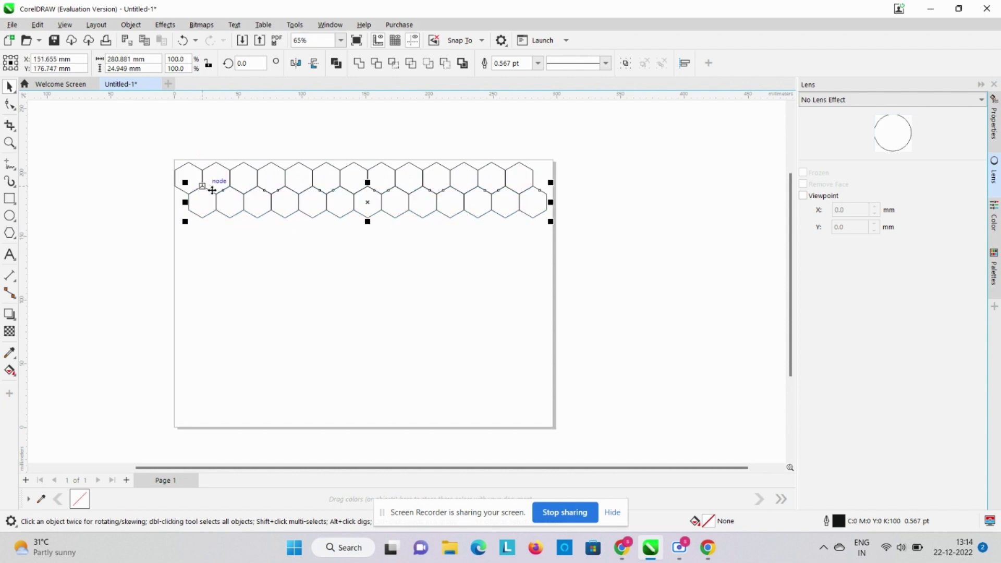
Apply a uniform black fill to the first, fourth and seventh hexagons of the upper row and the second and fifth of the lower row.
{"action": "left_click", "coordinate": [994, 119]}
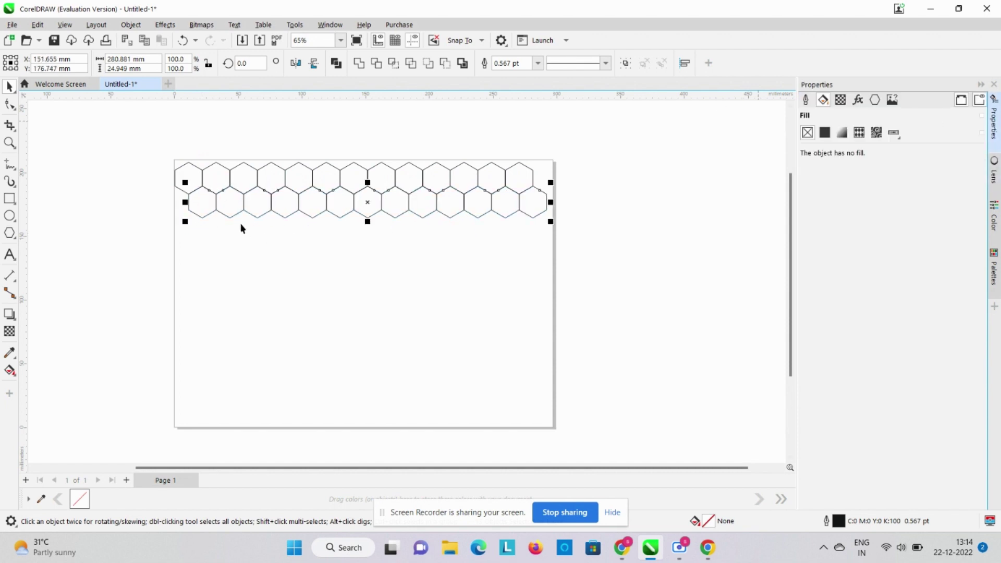
{"action": "left_click", "coordinate": [194, 182]}
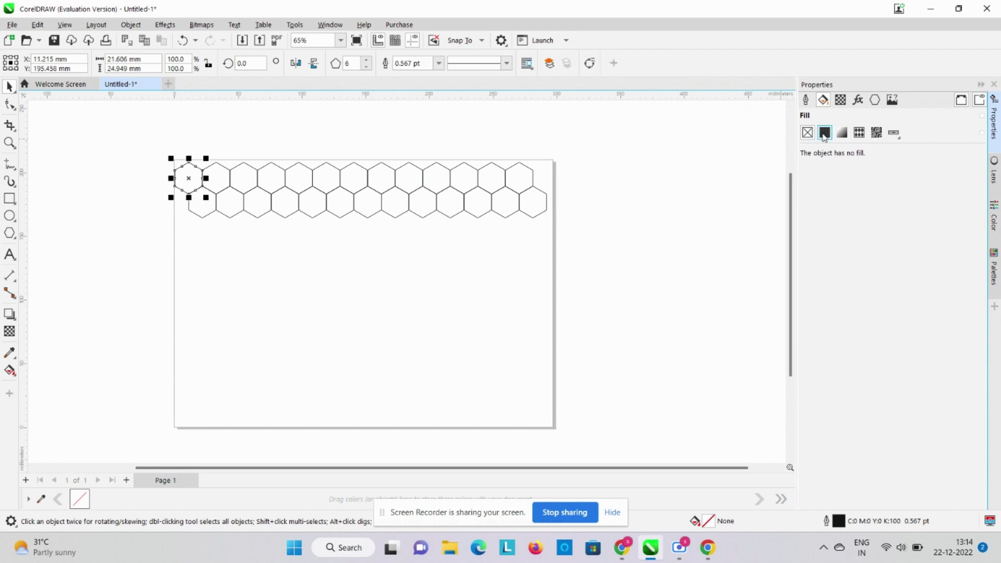
{"action": "left_click", "coordinate": [825, 132]}
{"action": "left_click", "coordinate": [225, 203]}
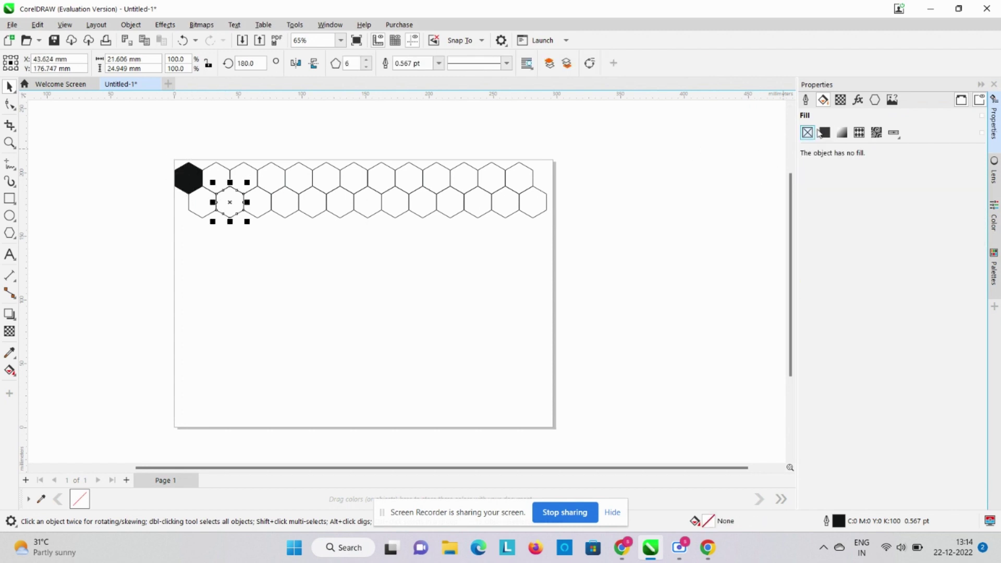
{"action": "left_click", "coordinate": [825, 132]}
{"action": "left_click", "coordinate": [282, 179]}
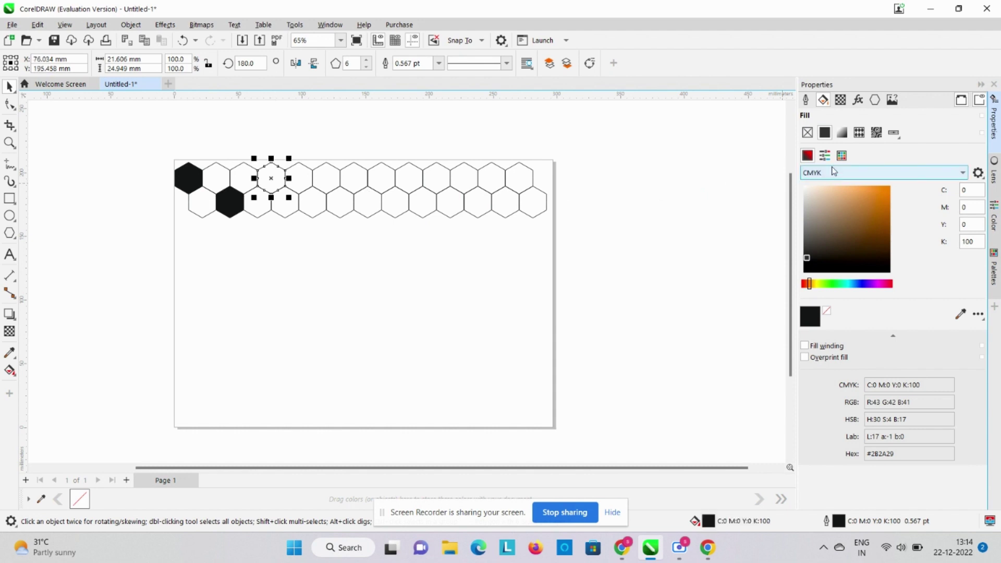
{"action": "left_click", "coordinate": [824, 132]}
{"action": "left_click", "coordinate": [321, 214]}
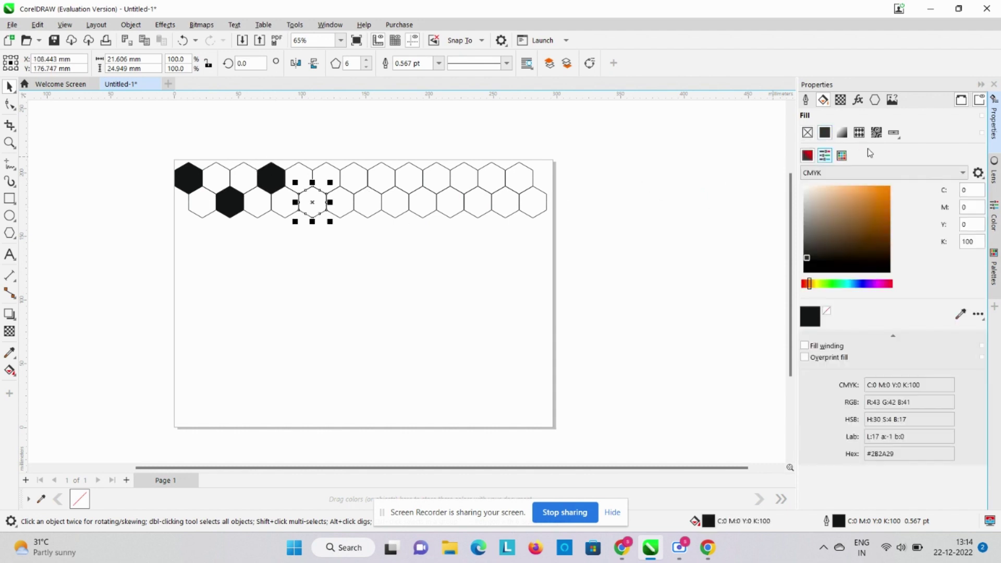
{"action": "left_click", "coordinate": [353, 189]}
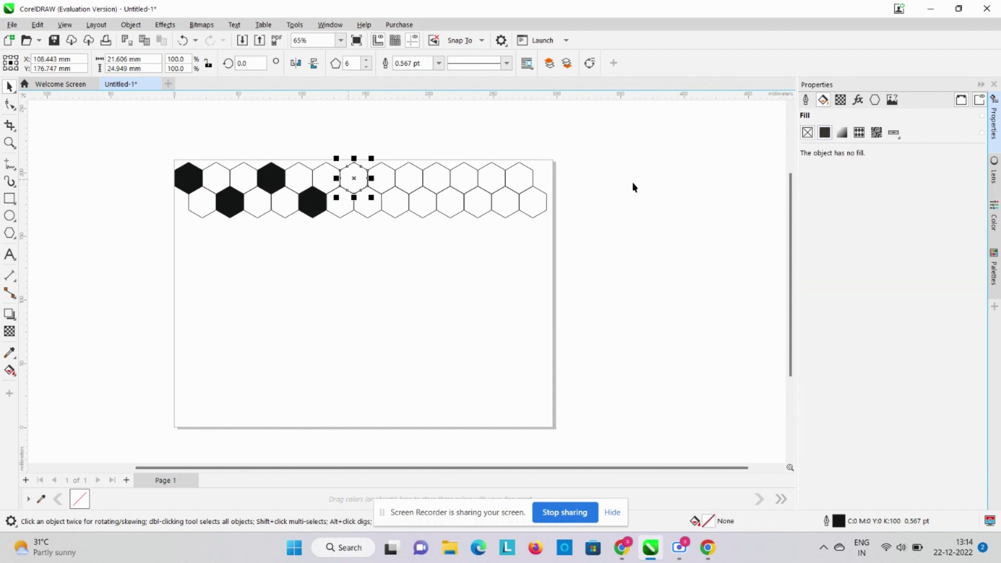
{"action": "left_click", "coordinate": [825, 137]}
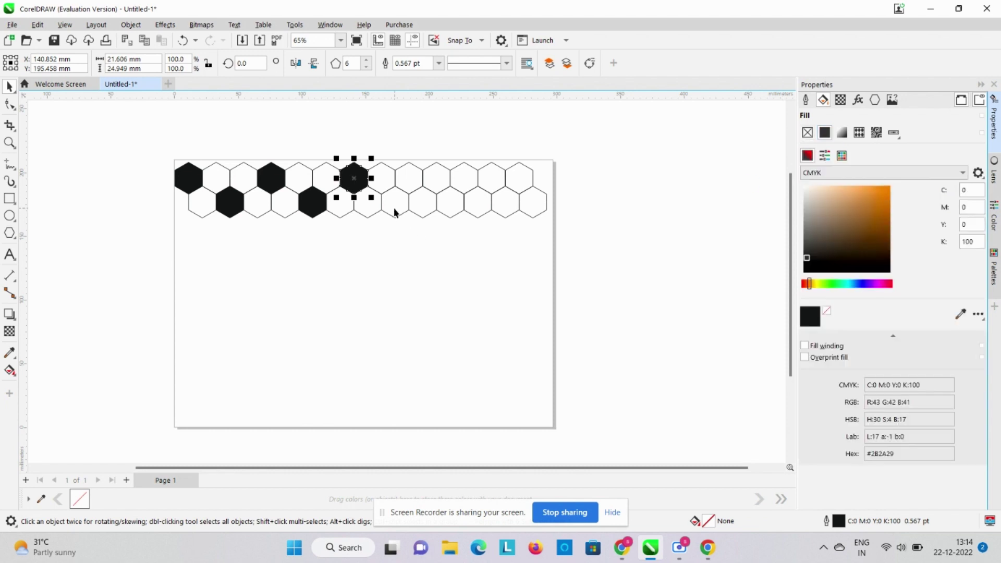
Fill the eighth and eleventh hexagons of the lower row and the tenth and thirteenth of the upper row with black.
{"action": "left_click", "coordinate": [393, 213]}
{"action": "left_click", "coordinate": [825, 137]}
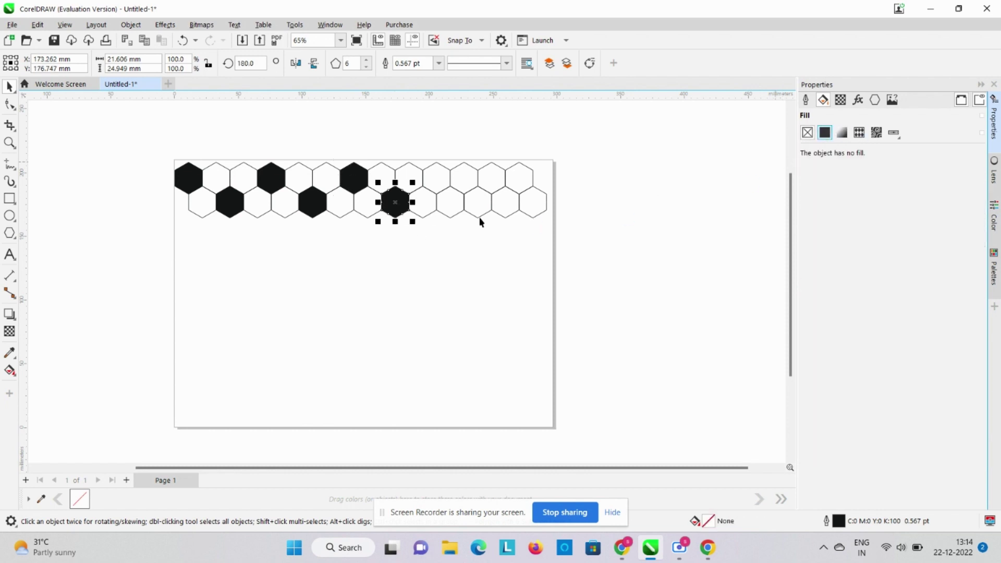
{"action": "left_click", "coordinate": [437, 183]}
{"action": "left_click", "coordinate": [825, 133]}
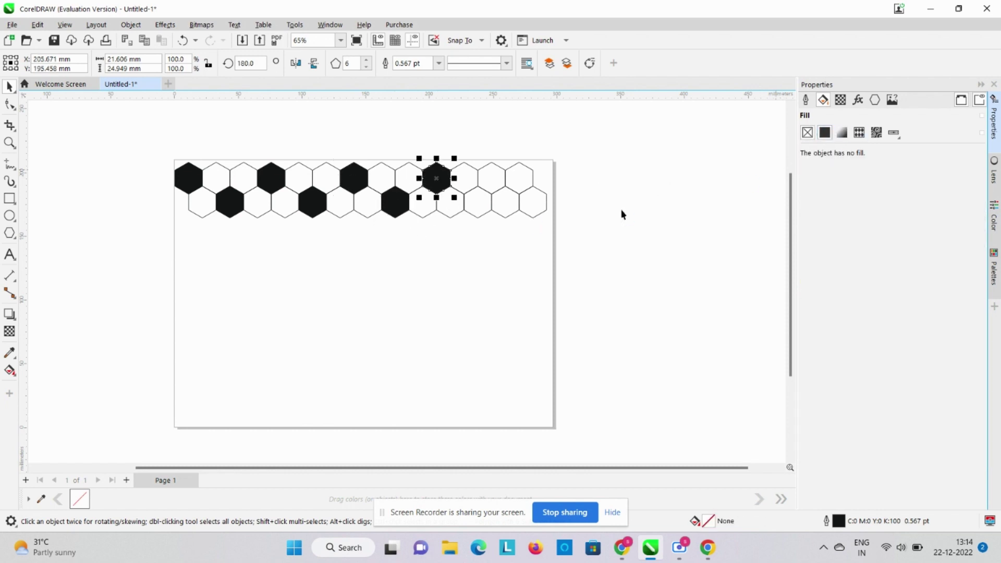
{"action": "left_click", "coordinate": [475, 211]}
{"action": "left_click", "coordinate": [824, 132]}
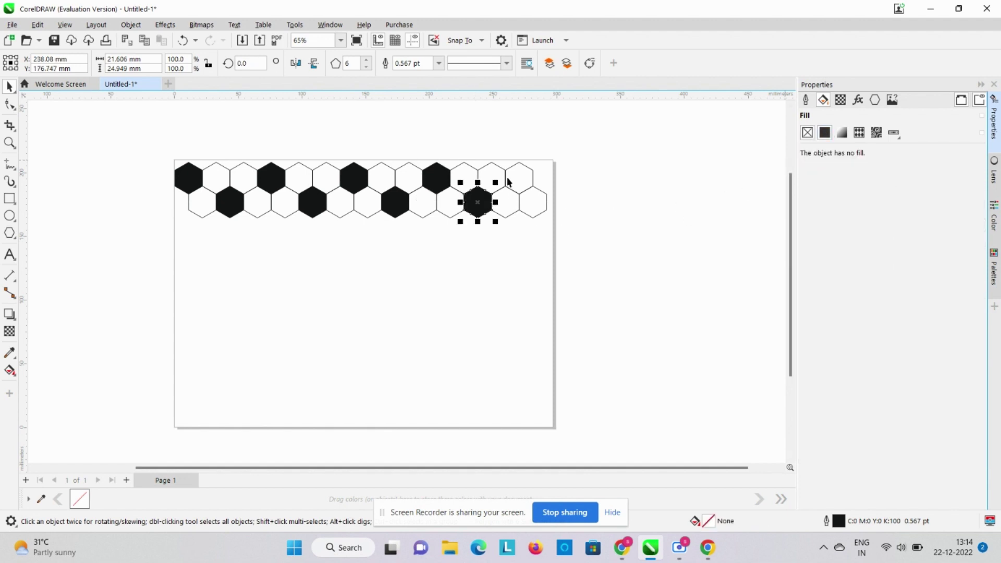
{"action": "left_click", "coordinate": [510, 174]}
{"action": "left_click", "coordinate": [507, 177]}
{"action": "left_click", "coordinate": [825, 133]}
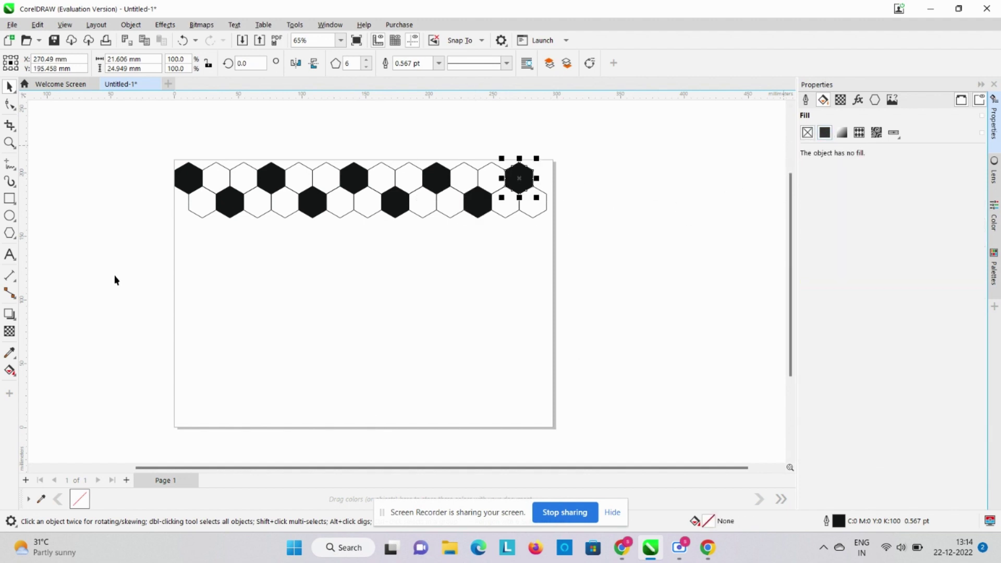
Duplicate the two hexagon rows downward five times, nesting each copy below the previous one to cover the page height.
{"action": "left_click_drag", "start_coordinate": [151, 158], "coordinate": [560, 245]}
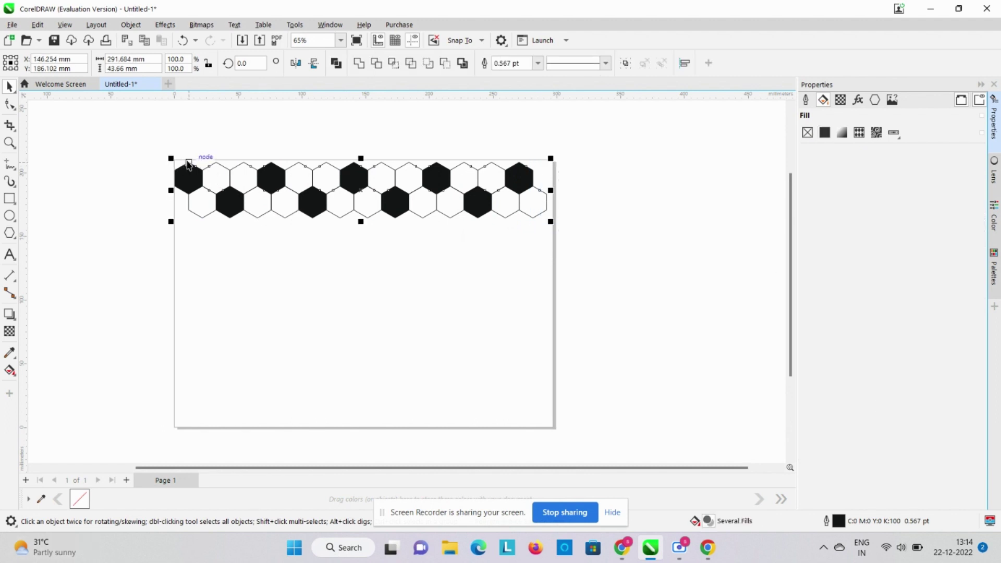
{"action": "left_click_drag", "start_coordinate": [186, 165], "coordinate": [189, 217]}
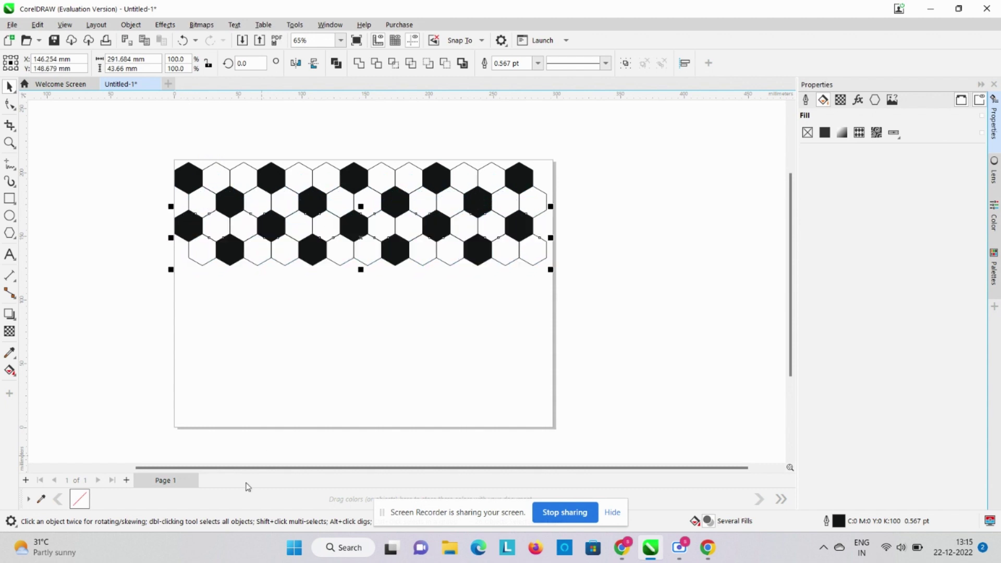
{"action": "key", "text": "ctrl+r"}
{"action": "key", "text": "ctrl+r"}
{"action": "key", "text": "ctrl+r"}
{"action": "key", "text": "ctrl+r"}
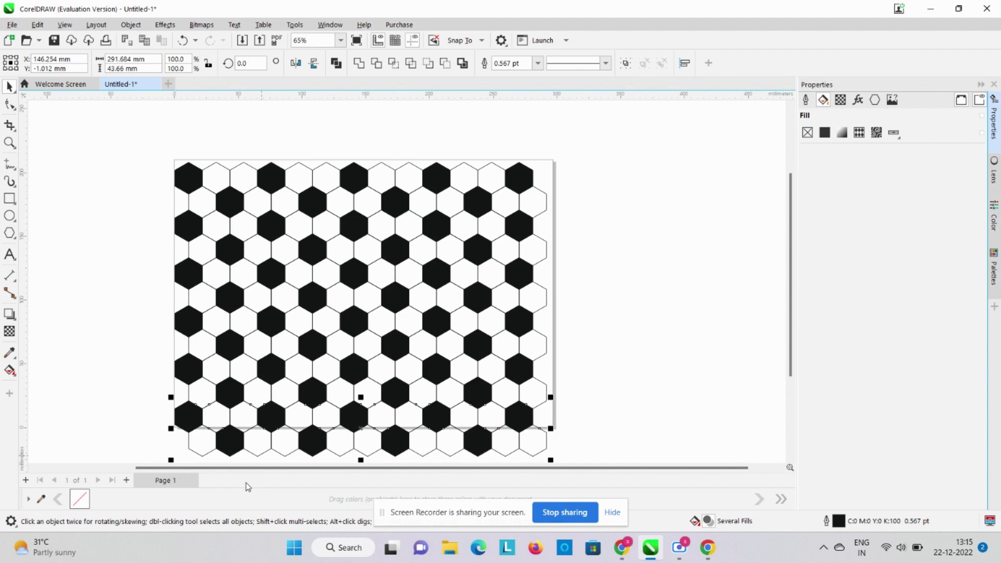
Draw a circle about 109 mm in diameter beside the page and move it onto the middle of the hexagon pattern.
{"action": "left_click", "coordinate": [9, 215]}
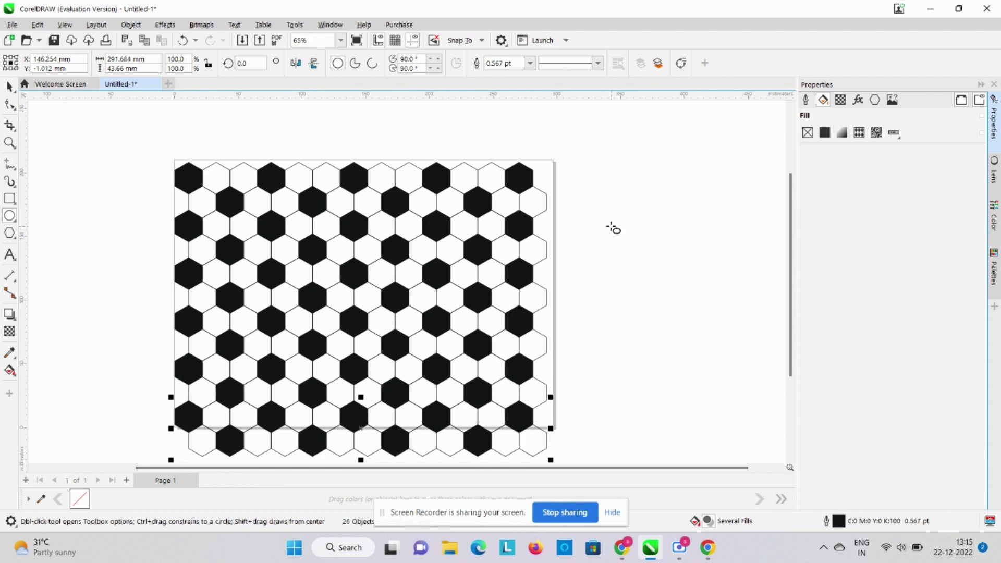
{"action": "left_click_drag", "start_coordinate": [610, 226], "coordinate": [680, 364]}
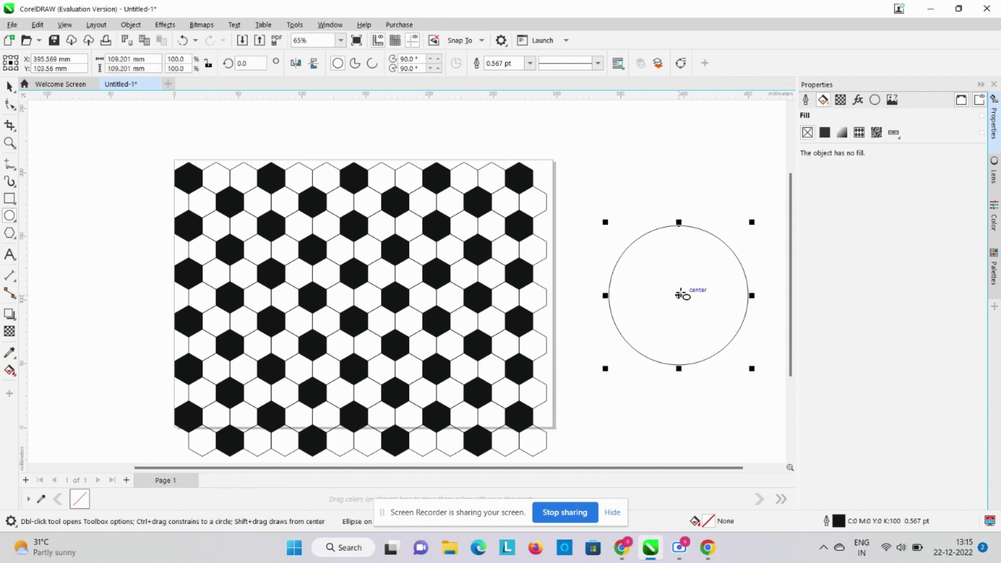
{"action": "left_click", "coordinate": [10, 86]}
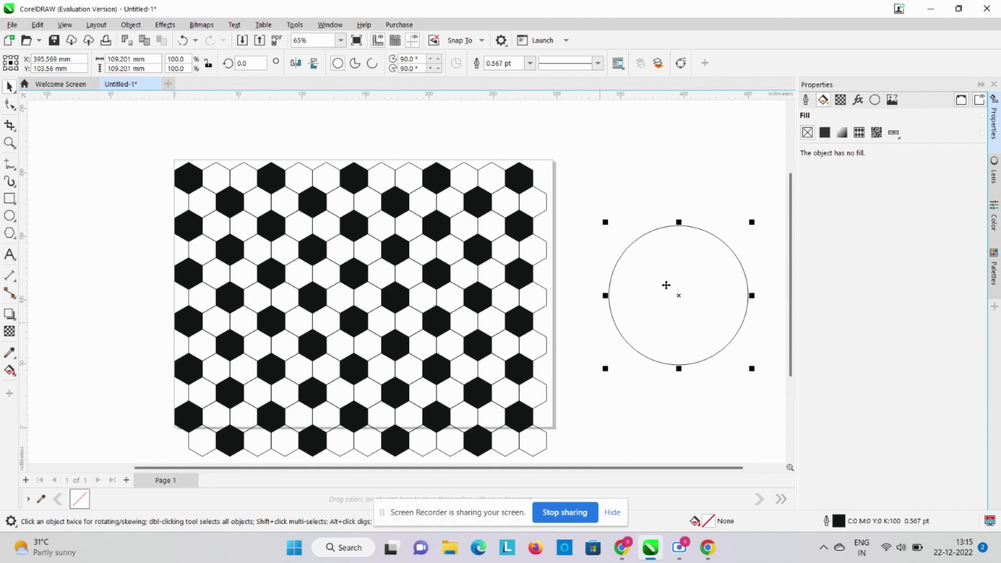
{"action": "left_click_drag", "start_coordinate": [674, 292], "coordinate": [366, 298]}
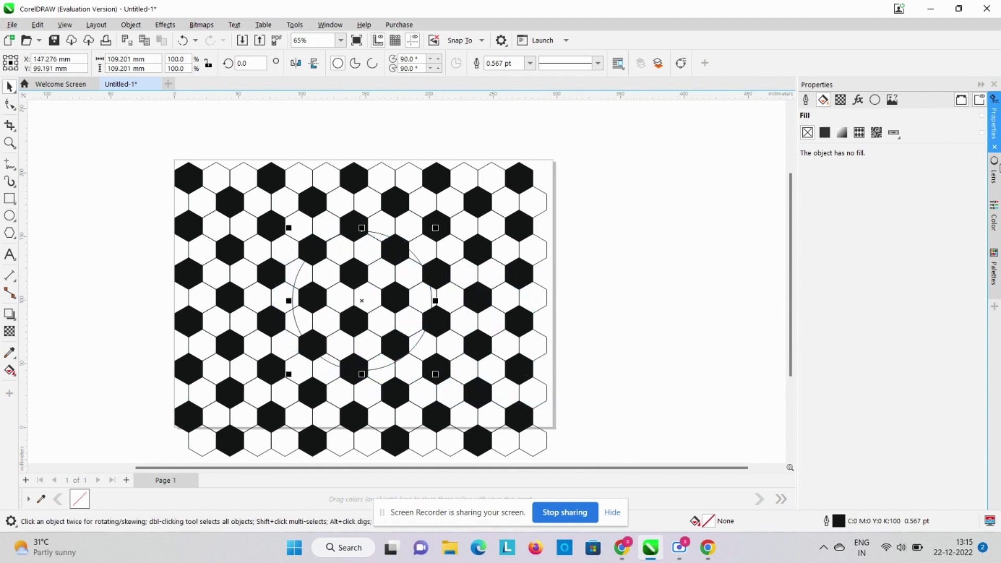
Apply a Fish Eye lens with a 155% rate to the circle and freeze it.
{"action": "left_click", "coordinate": [997, 180]}
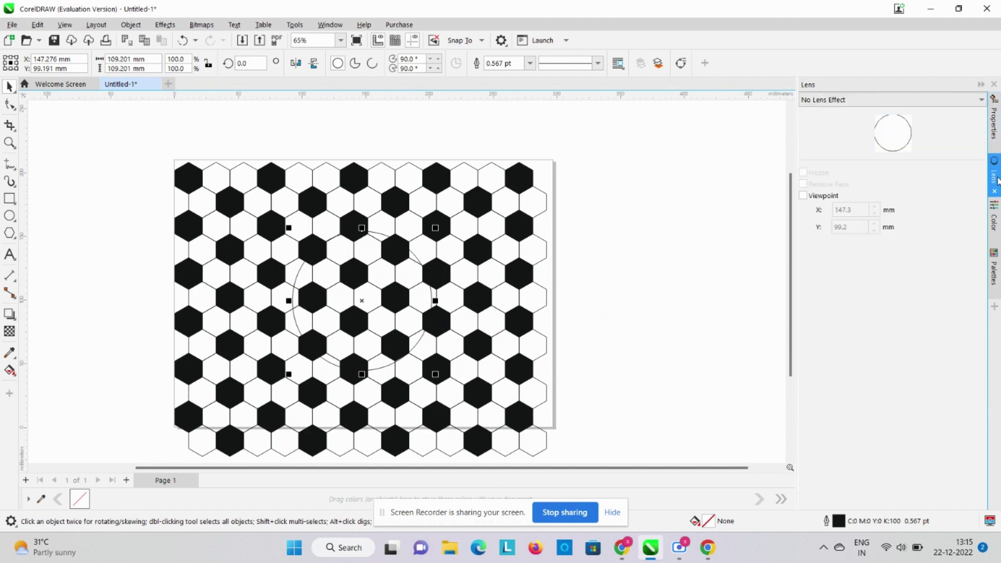
{"action": "left_click", "coordinate": [841, 102]}
{"action": "left_click", "coordinate": [840, 177]}
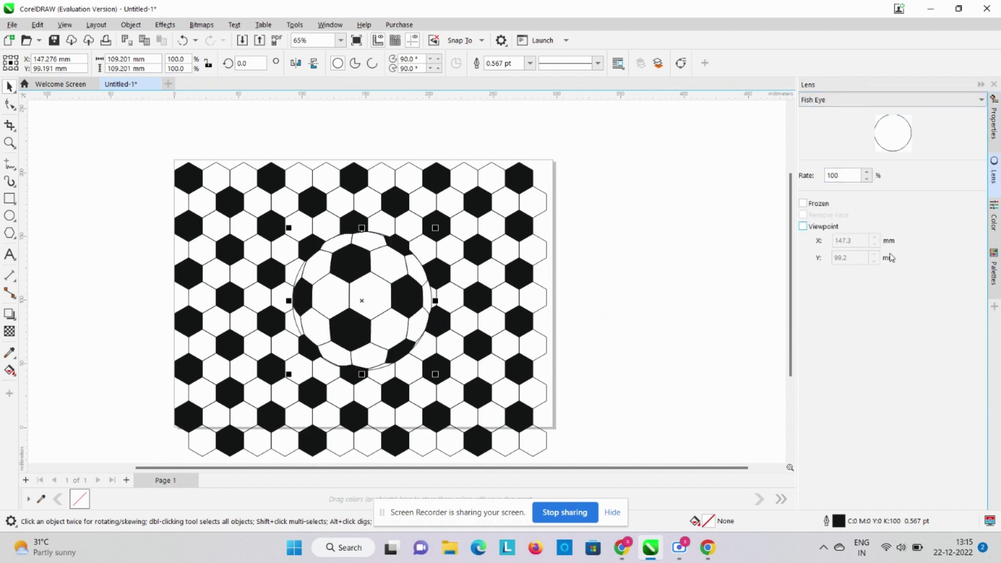
{"action": "left_click", "coordinate": [868, 173]}
{"action": "left_click", "coordinate": [868, 173]}
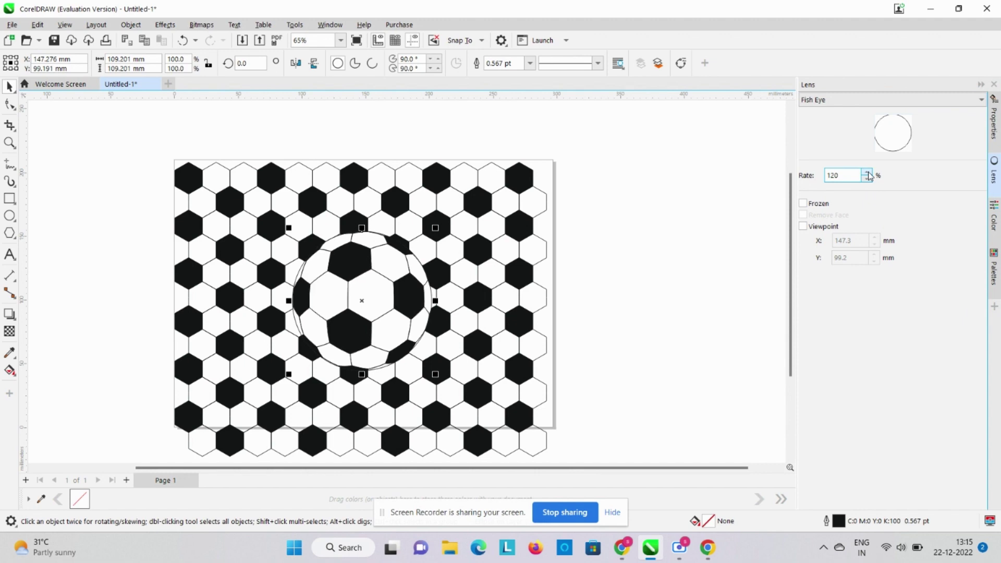
{"action": "left_click", "coordinate": [868, 172]}
{"action": "left_click", "coordinate": [868, 172]}
{"action": "left_click", "coordinate": [868, 173]}
{"action": "left_click", "coordinate": [869, 173]}
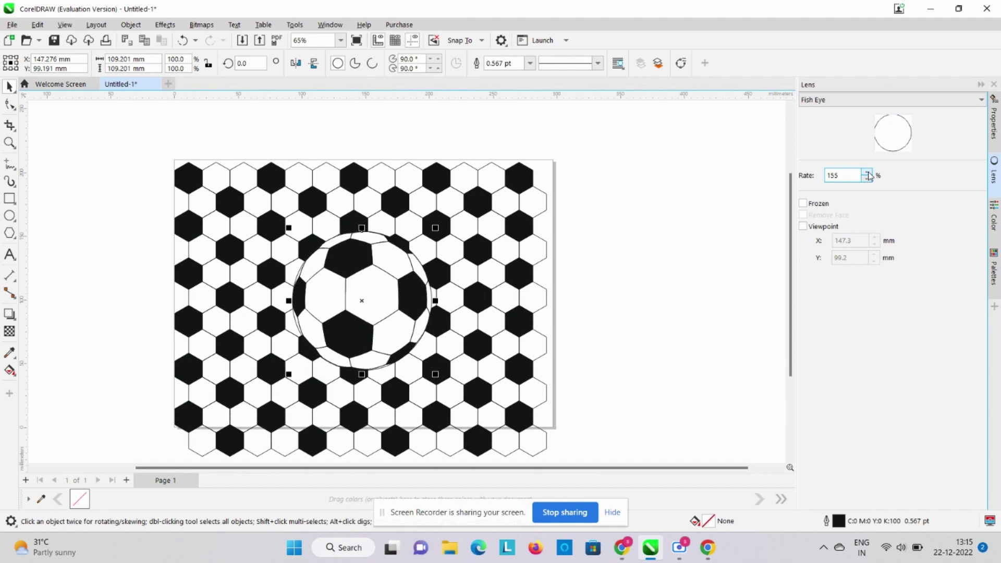
{"action": "left_click", "coordinate": [804, 203]}
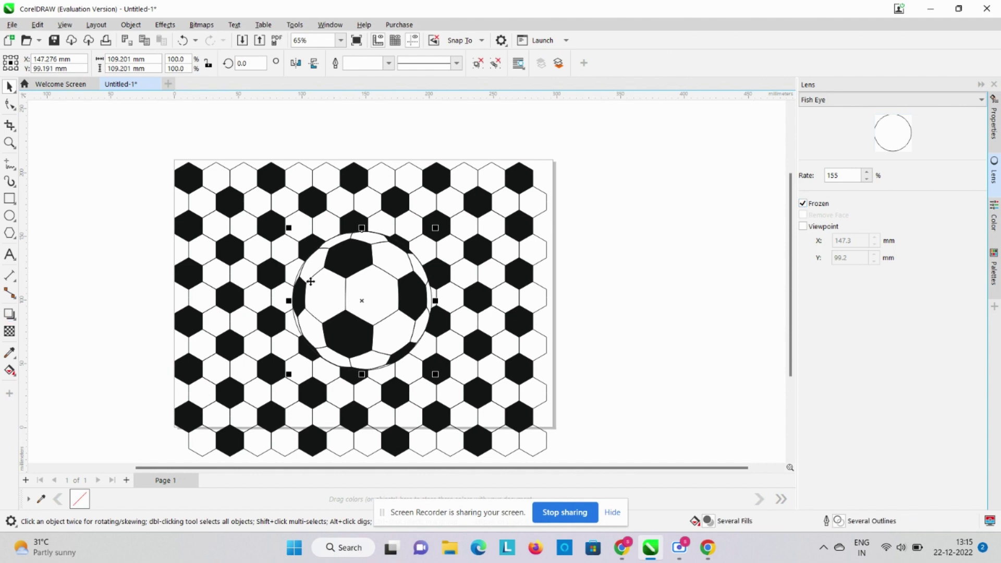
Move the football beyond the page's upper right corner and the whole hexagon pattern beyond its upper left corner.
{"action": "left_click_drag", "start_coordinate": [358, 290], "coordinate": [696, 221]}
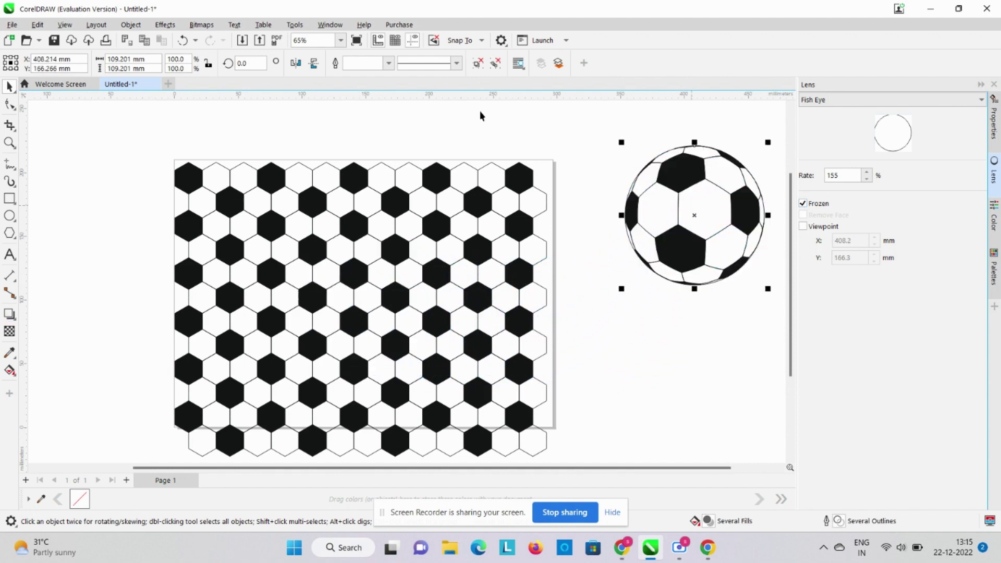
{"action": "scroll", "coordinate": [510, 329], "scroll_direction": "down", "scroll_amount": 2}
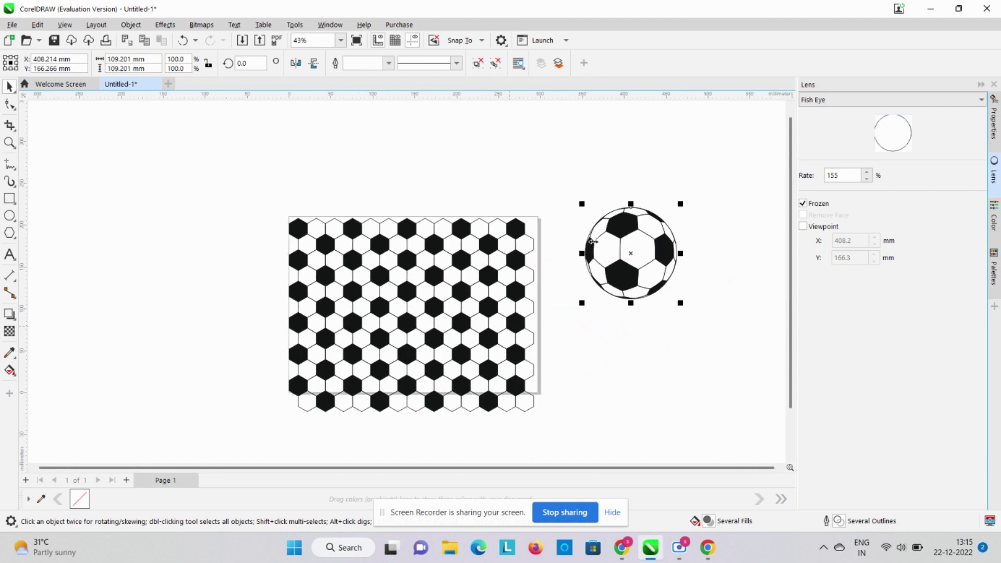
{"action": "left_click_drag", "start_coordinate": [633, 239], "coordinate": [718, 150]}
{"action": "left_click_drag", "start_coordinate": [273, 204], "coordinate": [557, 425]}
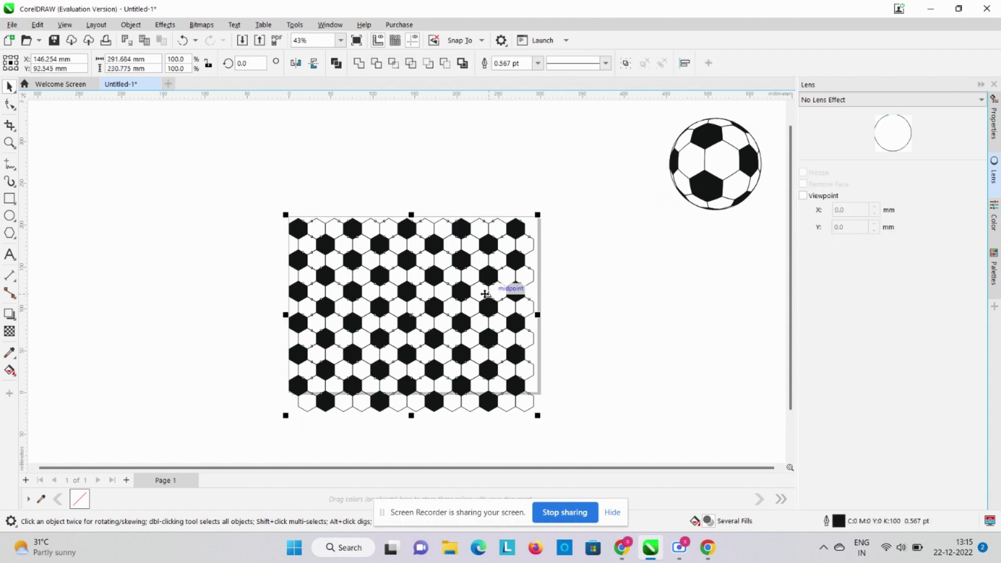
{"action": "left_click_drag", "start_coordinate": [471, 298], "coordinate": [202, 177]}
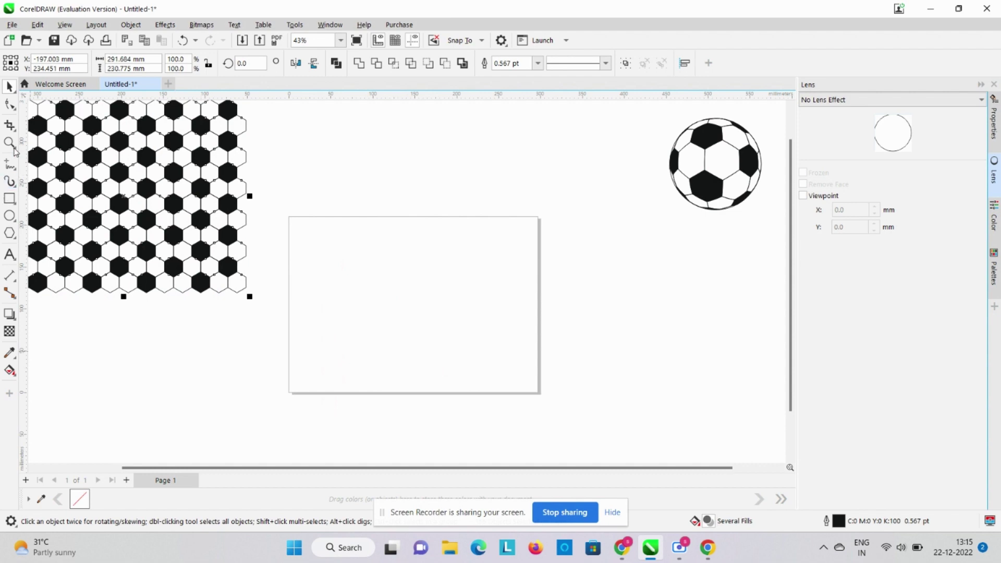
Draw a square of about 17.4 mm inside the page's upper left corner and rotate it 45 degrees into a diamond.
{"action": "left_click", "coordinate": [9, 198]}
{"action": "scroll", "coordinate": [224, 264], "scroll_direction": "down", "scroll_amount": 1}
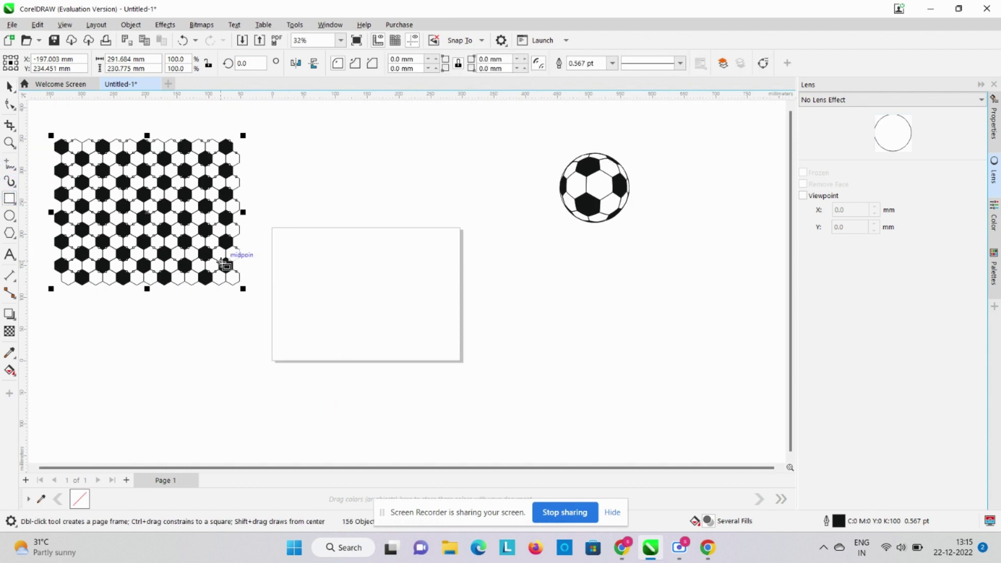
{"action": "scroll", "coordinate": [224, 264], "scroll_direction": "up", "scroll_amount": 3}
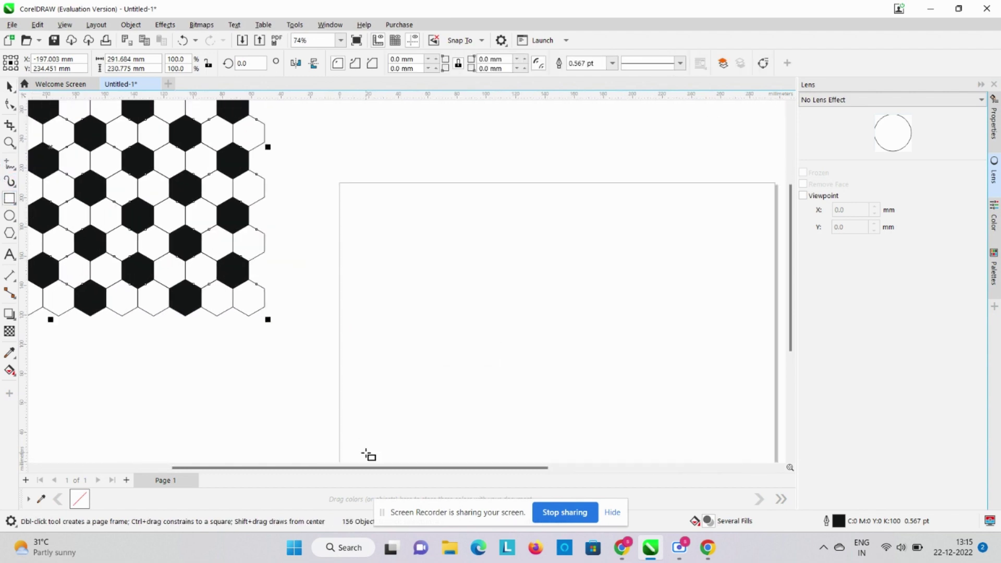
{"action": "left_click_drag", "start_coordinate": [368, 468], "coordinate": [411, 485]}
{"action": "left_click_drag", "start_coordinate": [789, 290], "coordinate": [788, 328]}
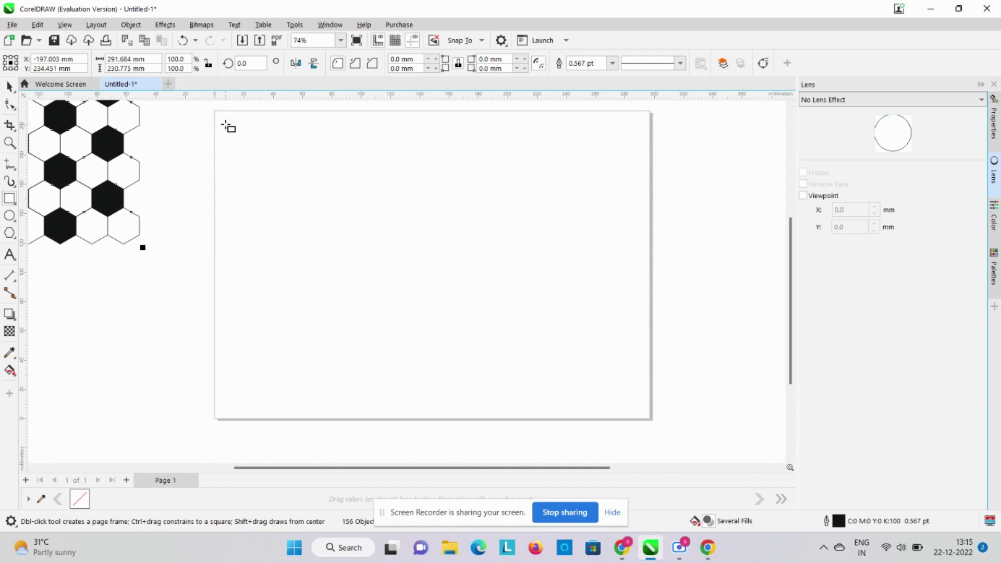
{"action": "left_click_drag", "start_coordinate": [224, 124], "coordinate": [246, 151]}
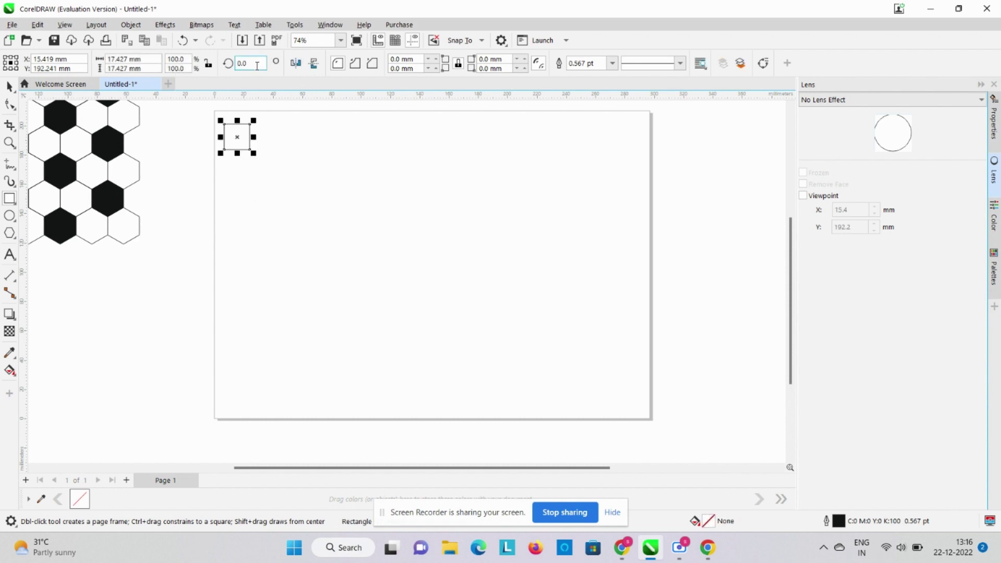
{"action": "type", "text": "45"}
{"action": "key", "text": "Return"}
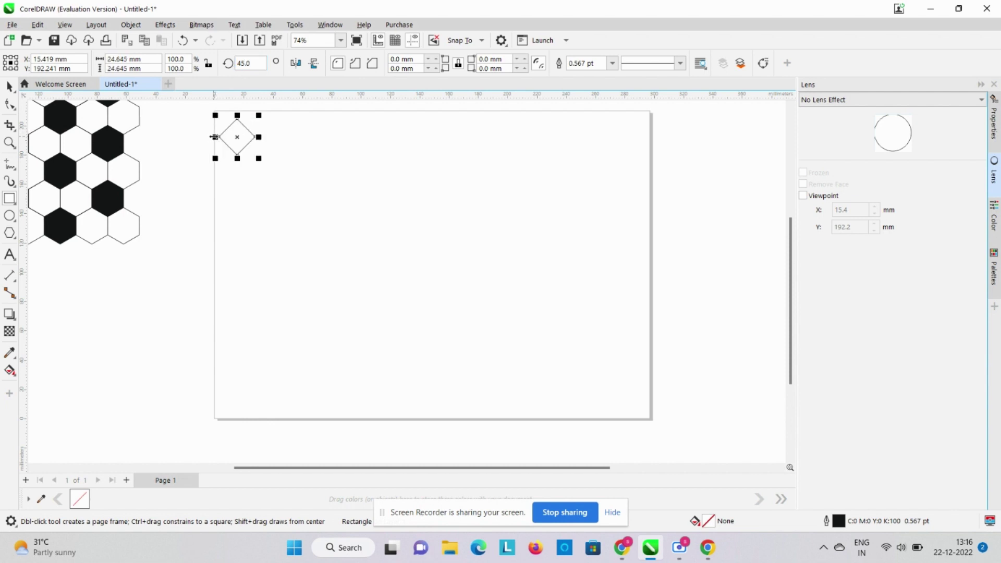
Make a mirrored copy of the diamond on its right side and repeat it to form a row of 12 across the page width.
{"action": "left_click_drag", "start_coordinate": [214, 137], "coordinate": [276, 140]}
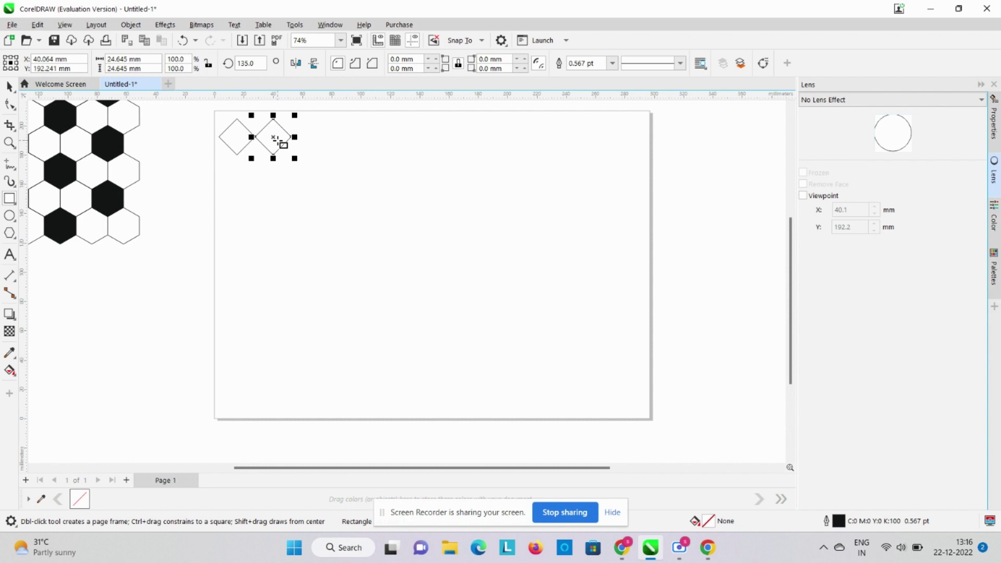
{"action": "key", "text": "ctrl+r"}
{"action": "key", "text": "ctrl+r"}
{"action": "key", "text": "ctrl+r"}
{"action": "key", "text": "ctrl+r"}
{"action": "key", "text": "ctrl+r"}
{"action": "key", "text": "ctrl+r"}
{"action": "key", "text": "ctrl+r"}
{"action": "key", "text": "ctrl+r"}
{"action": "key", "text": "ctrl+r"}
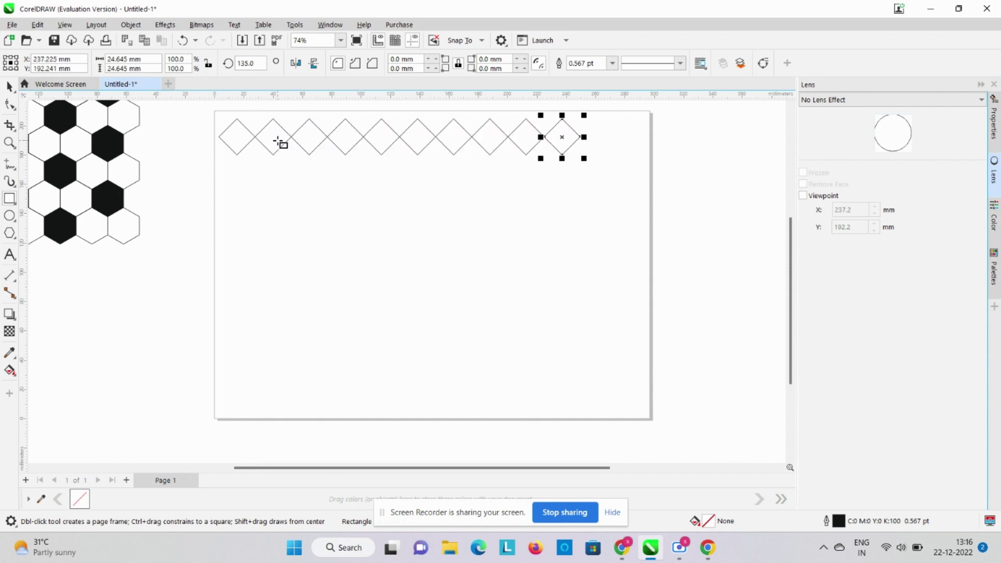
{"action": "key", "text": "ctrl+r"}
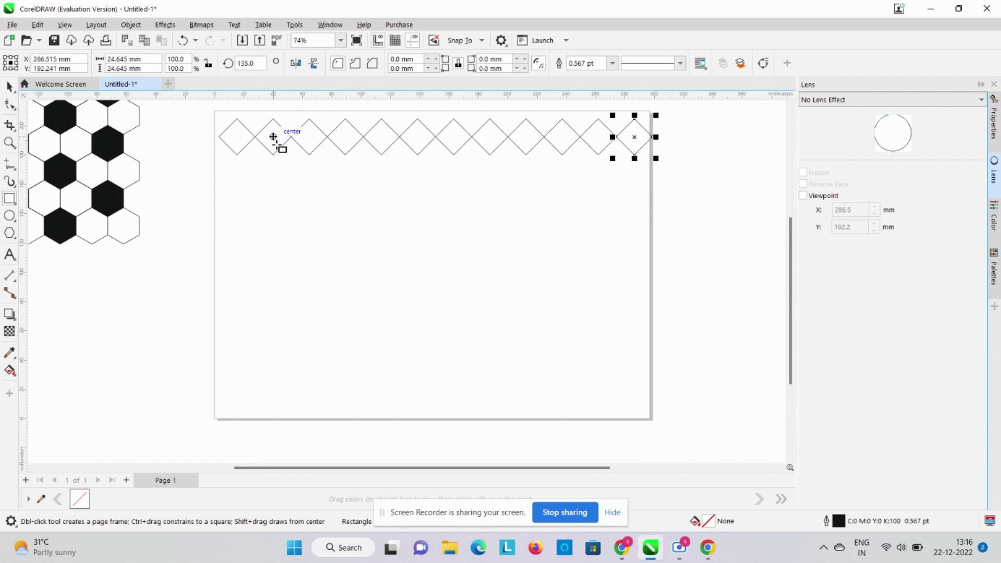
Mirror a copy of the whole diamond row directly below itself and repeat it to form nine rows covering the page height.
{"action": "key", "text": "space"}
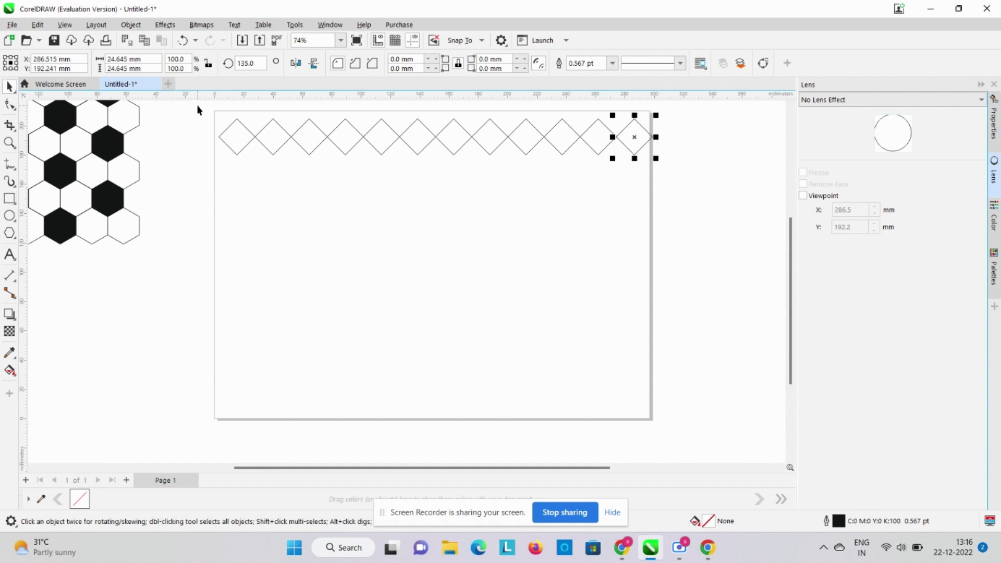
{"action": "left_click_drag", "start_coordinate": [197, 107], "coordinate": [669, 192]}
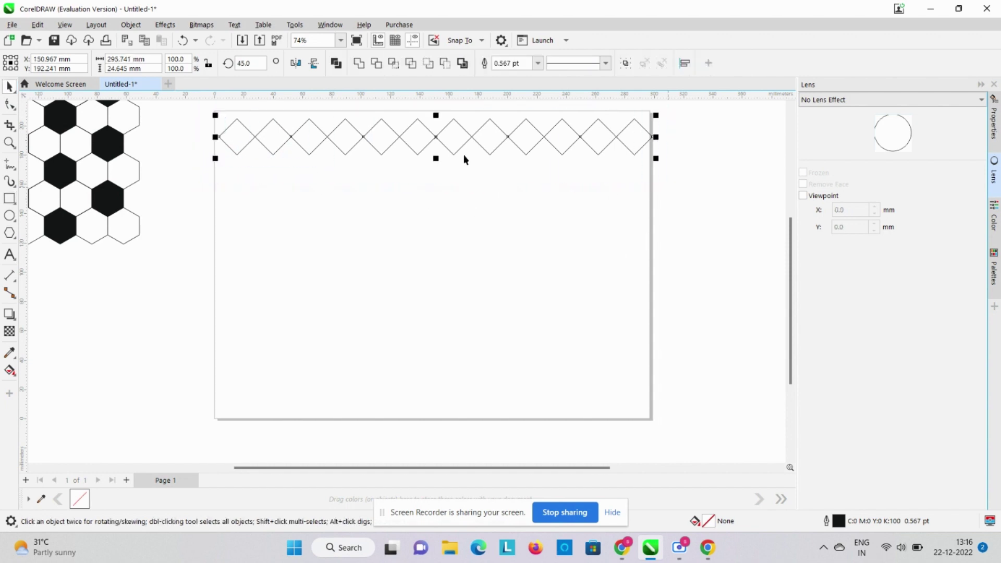
{"action": "left_click_drag", "start_coordinate": [436, 114], "coordinate": [435, 168]}
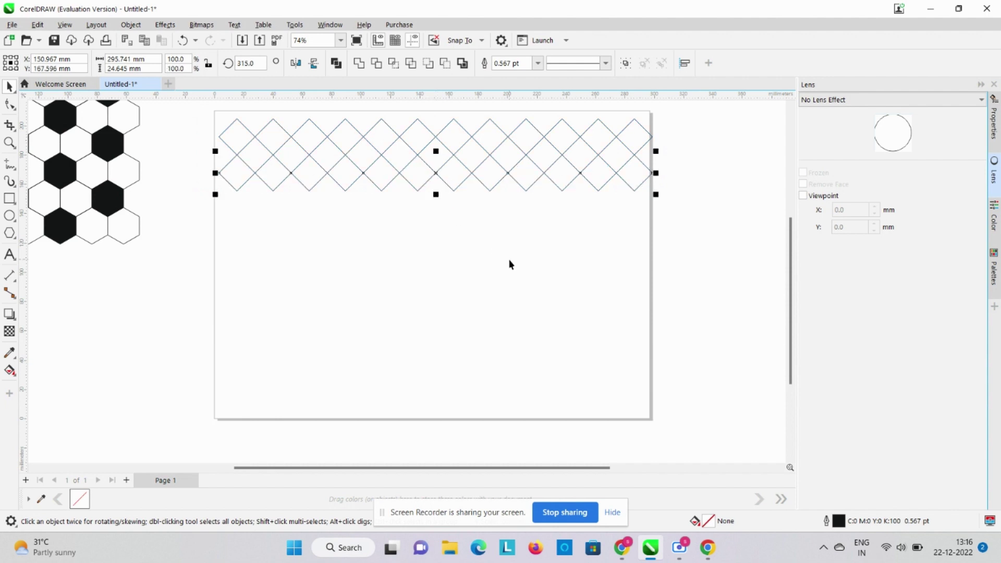
{"action": "key", "text": "ctrl+r"}
{"action": "key", "text": "ctrl+r"}
{"action": "key", "text": "ctrl+r"}
{"action": "key", "text": "ctrl+r"}
{"action": "key", "text": "ctrl+r"}
{"action": "key", "text": "ctrl+r"}
{"action": "key", "text": "ctrl+r"}
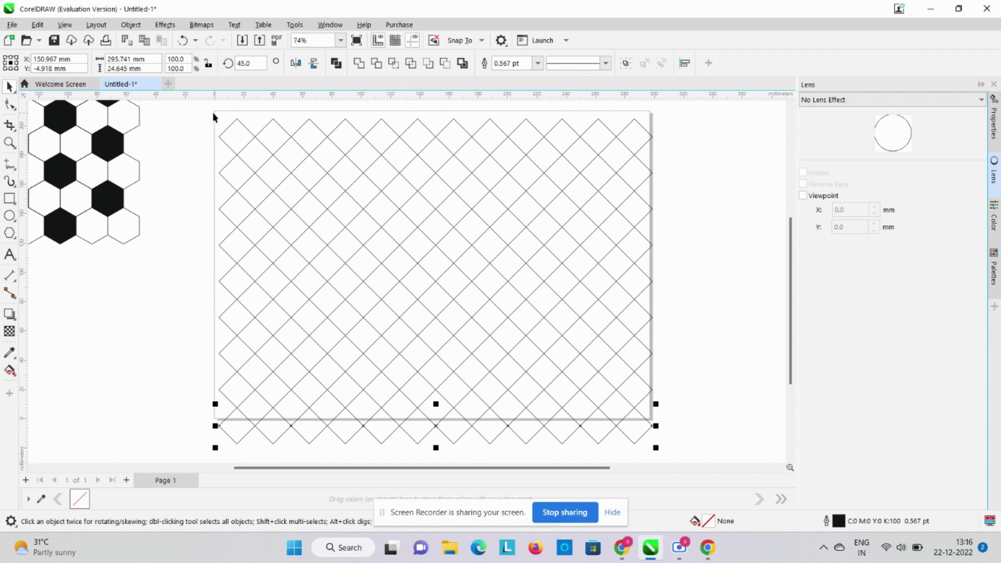
Group all the diamonds and give the group a uniform black fill.
{"action": "left_click_drag", "start_coordinate": [178, 120], "coordinate": [679, 408]}
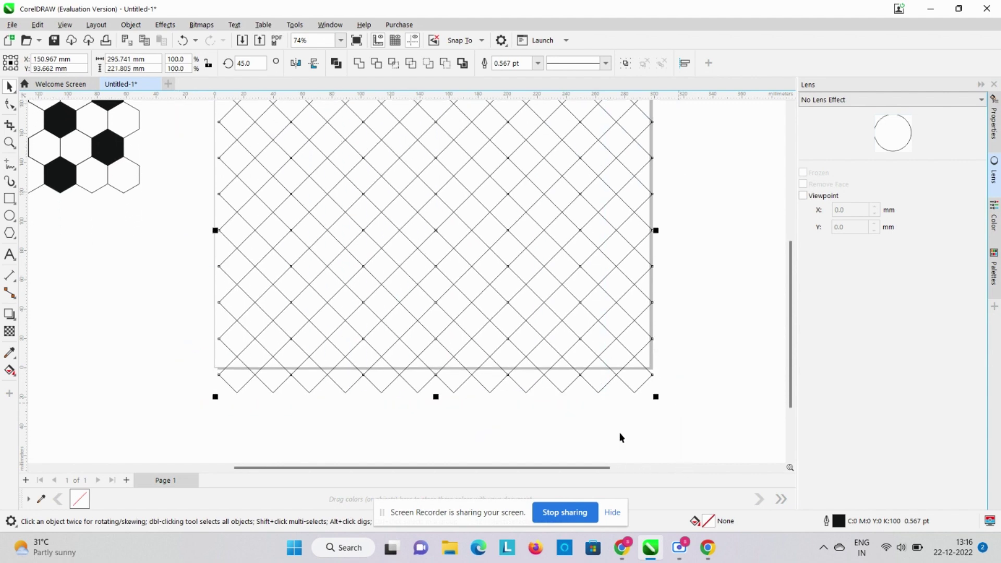
{"action": "right_click", "coordinate": [459, 256]}
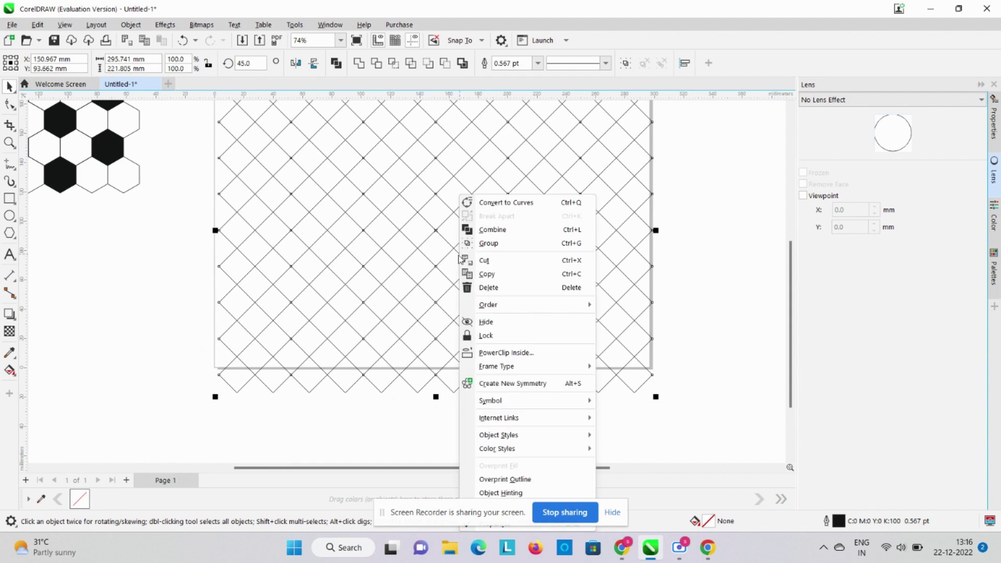
{"action": "left_click", "coordinate": [502, 243]}
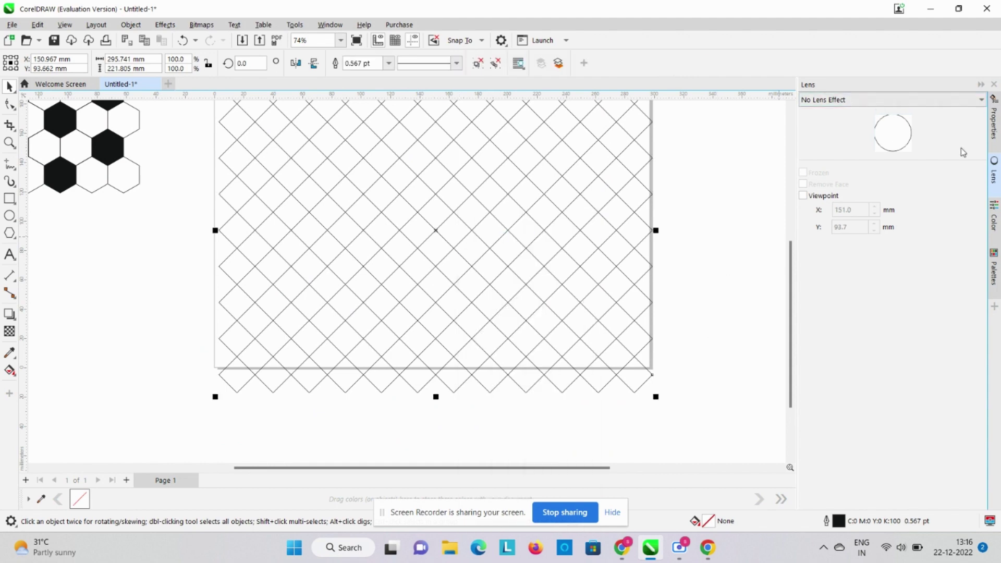
{"action": "left_click", "coordinate": [992, 125]}
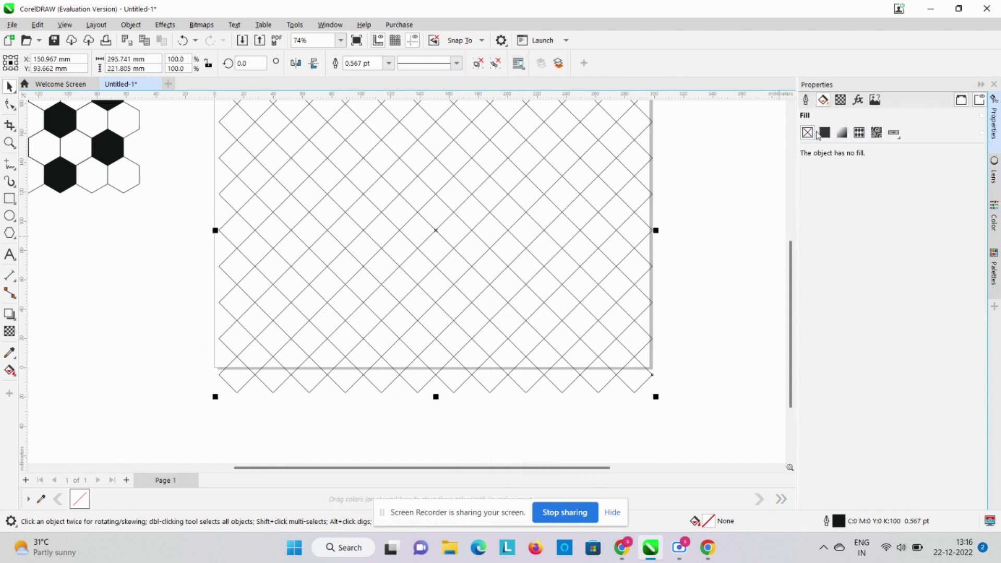
{"action": "left_click", "coordinate": [825, 134]}
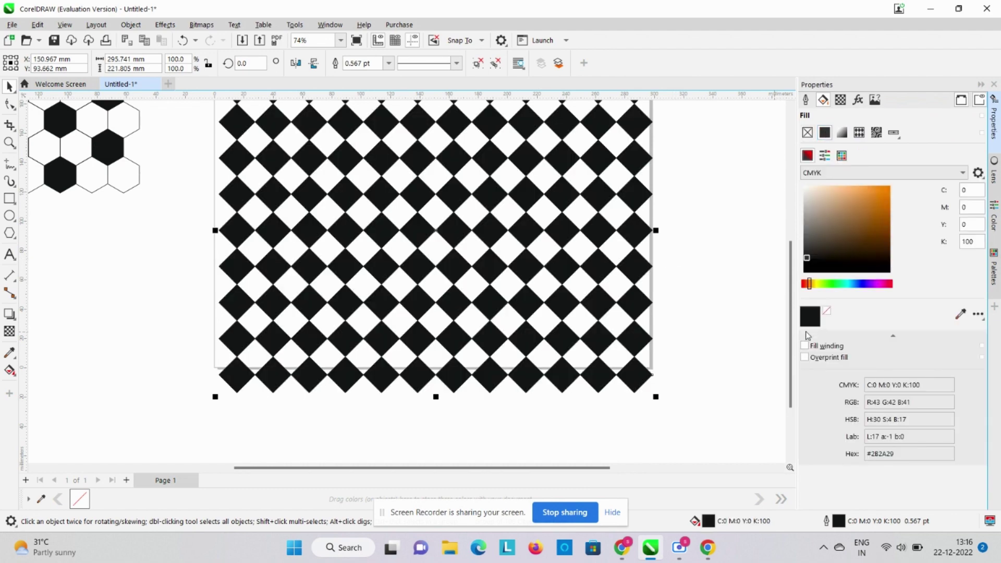
Draw a circle about 89 mm in diameter beside the page and move it onto the middle of the diamond pattern.
{"action": "scroll", "coordinate": [793, 292], "scroll_direction": "up", "scroll_amount": 4}
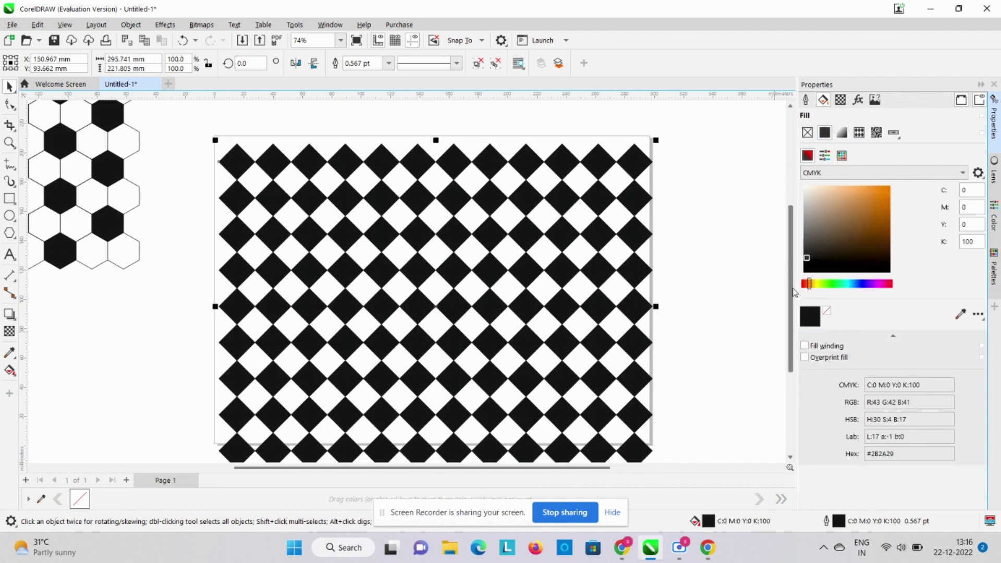
{"action": "left_click", "coordinate": [9, 215]}
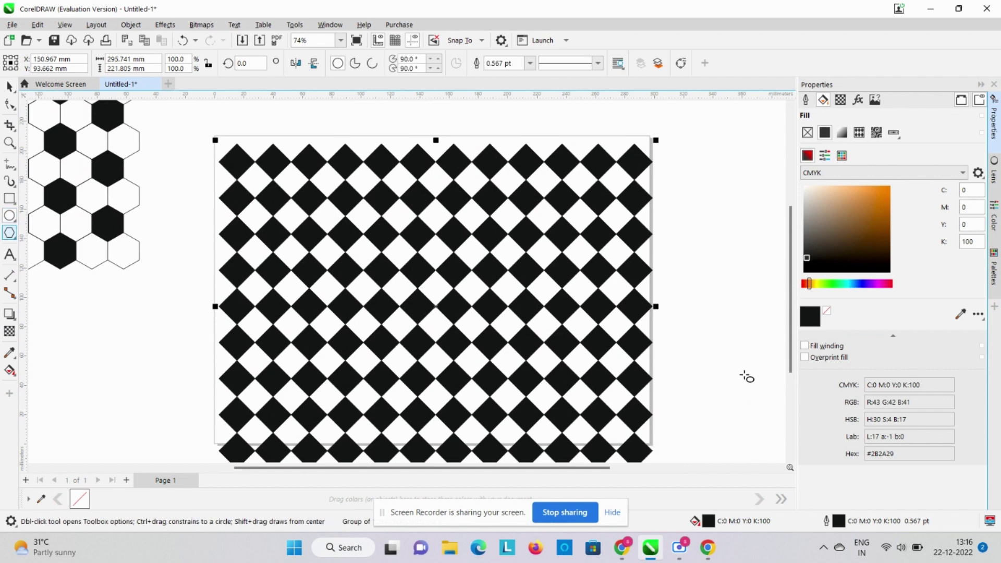
{"action": "left_click_drag", "start_coordinate": [676, 254], "coordinate": [730, 384]}
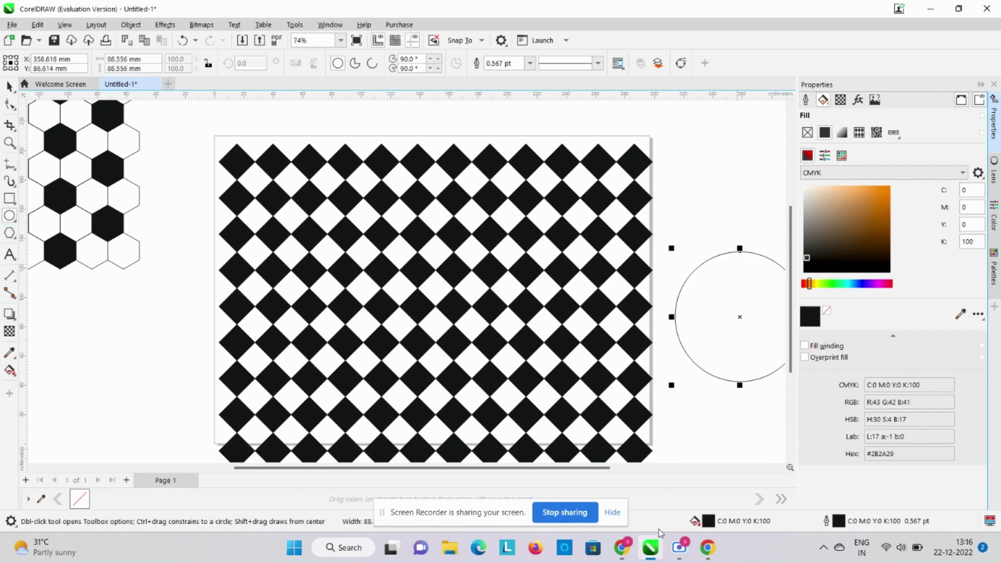
{"action": "left_click_drag", "start_coordinate": [597, 471], "coordinate": [627, 471]}
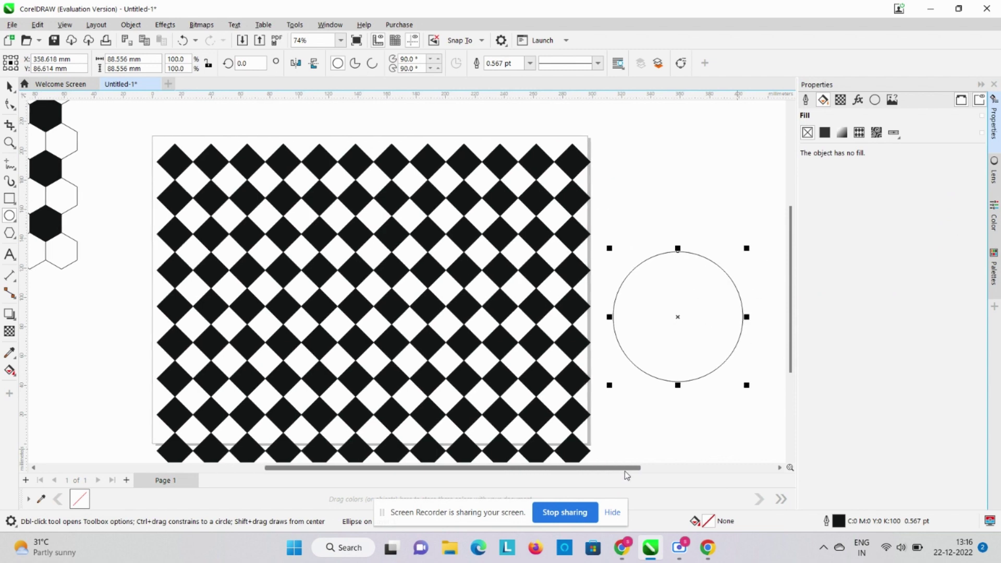
{"action": "left_click", "coordinate": [9, 86]}
{"action": "left_click_drag", "start_coordinate": [678, 316], "coordinate": [373, 296]}
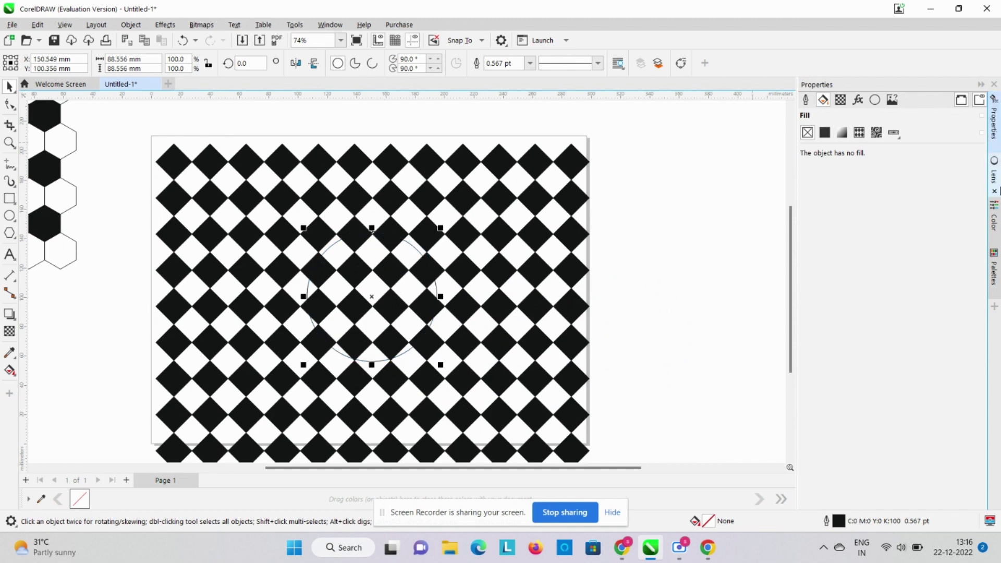
Apply a Fish Eye lens with a 140% rate to the circle over the diamond pattern and freeze it.
{"action": "left_click", "coordinate": [994, 175]}
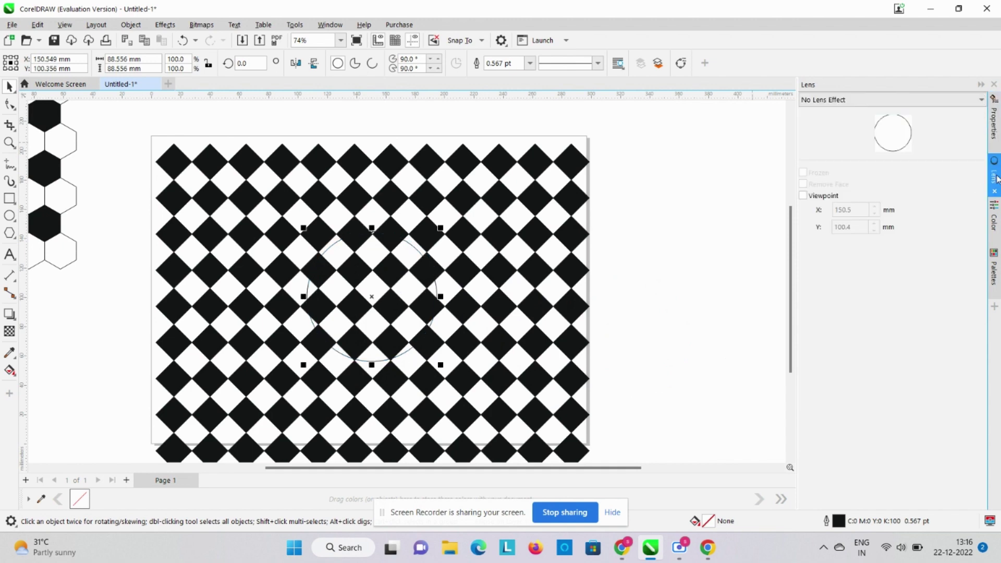
{"action": "left_click", "coordinate": [874, 100]}
{"action": "left_click", "coordinate": [856, 173]}
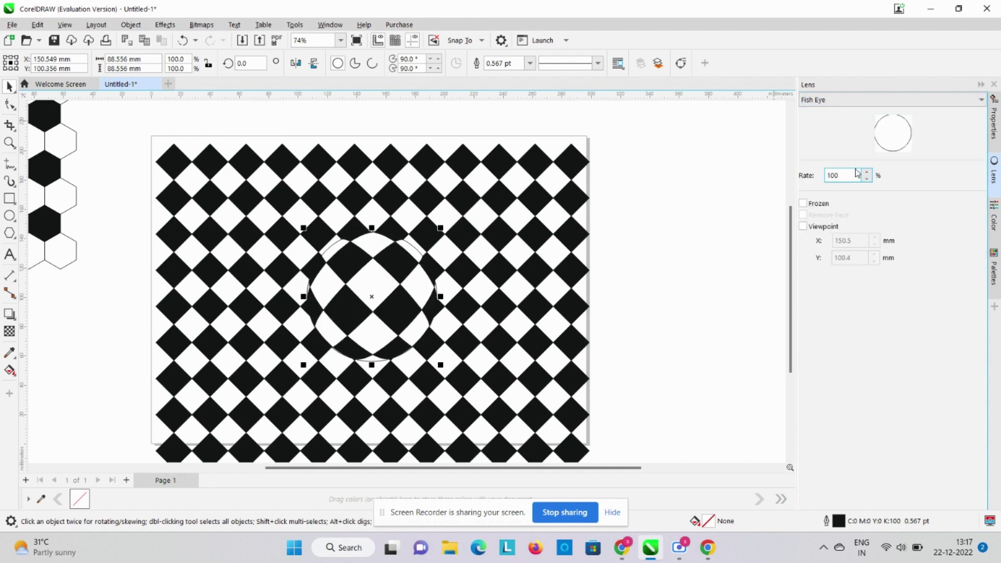
{"action": "left_click", "coordinate": [867, 173]}
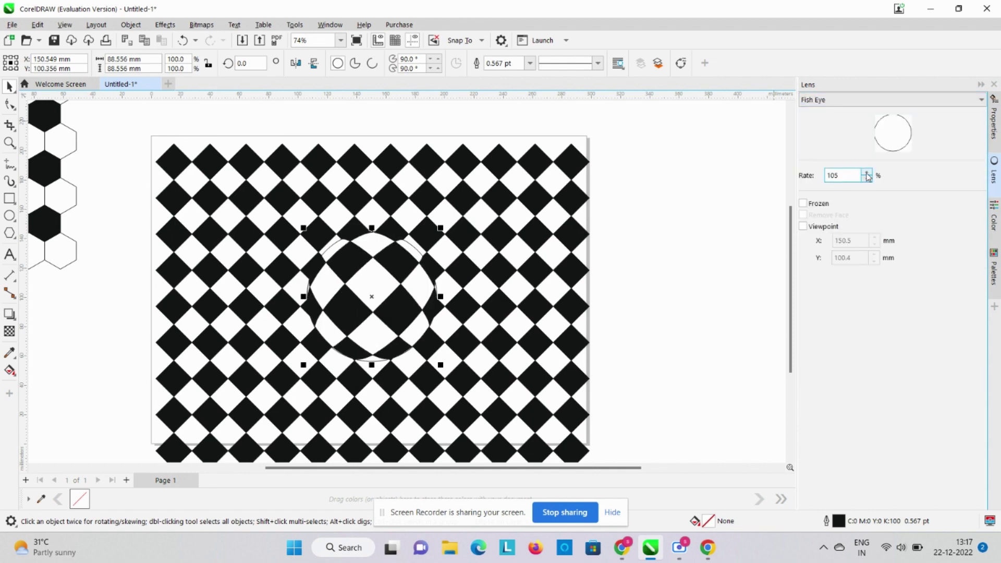
{"action": "left_click", "coordinate": [867, 173]}
{"action": "left_click", "coordinate": [867, 174]}
{"action": "left_click", "coordinate": [867, 173]}
{"action": "left_click", "coordinate": [867, 173]}
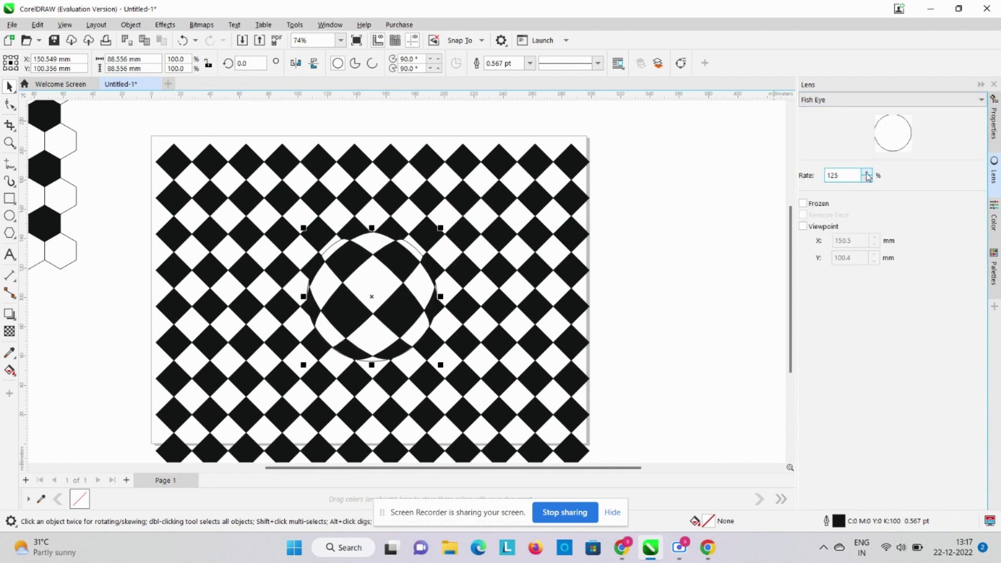
{"action": "left_click", "coordinate": [867, 174]}
{"action": "left_click", "coordinate": [867, 173]}
{"action": "left_click", "coordinate": [867, 173]}
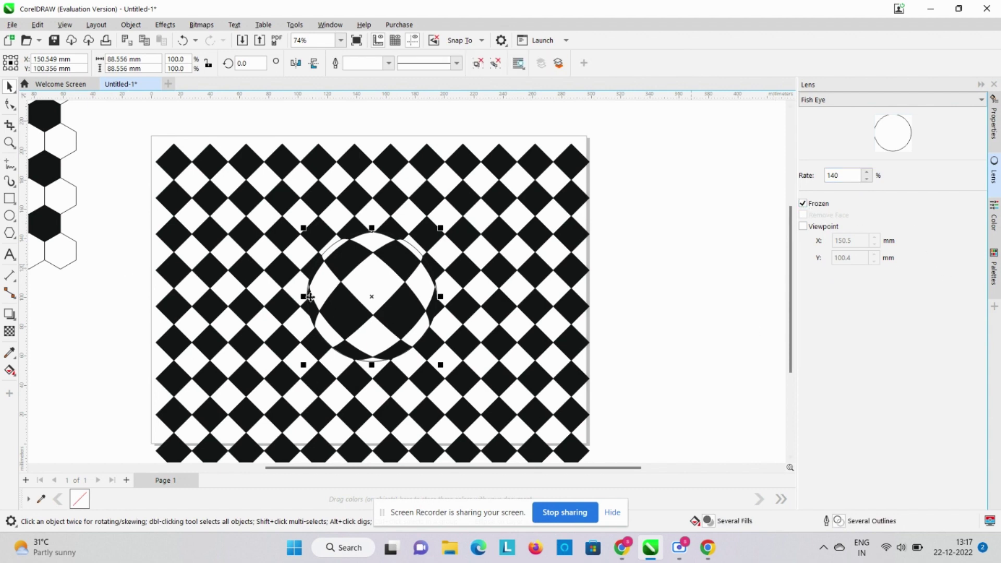
Move the checkered ball off the pattern to a spot beyond the page's upper right corner, beside the football.
{"action": "left_click_drag", "start_coordinate": [373, 290], "coordinate": [690, 250]}
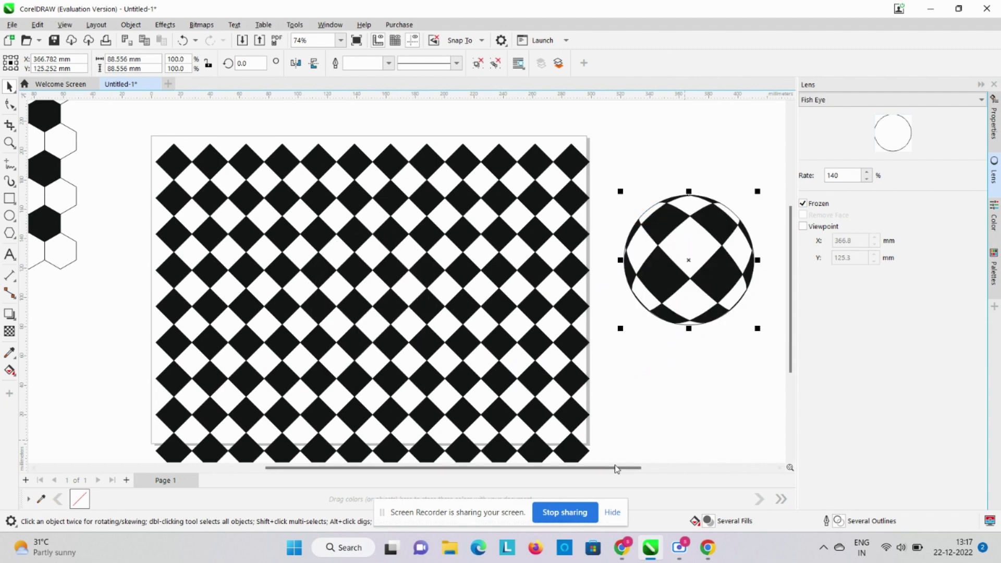
{"action": "left_click_drag", "start_coordinate": [617, 468], "coordinate": [709, 471]}
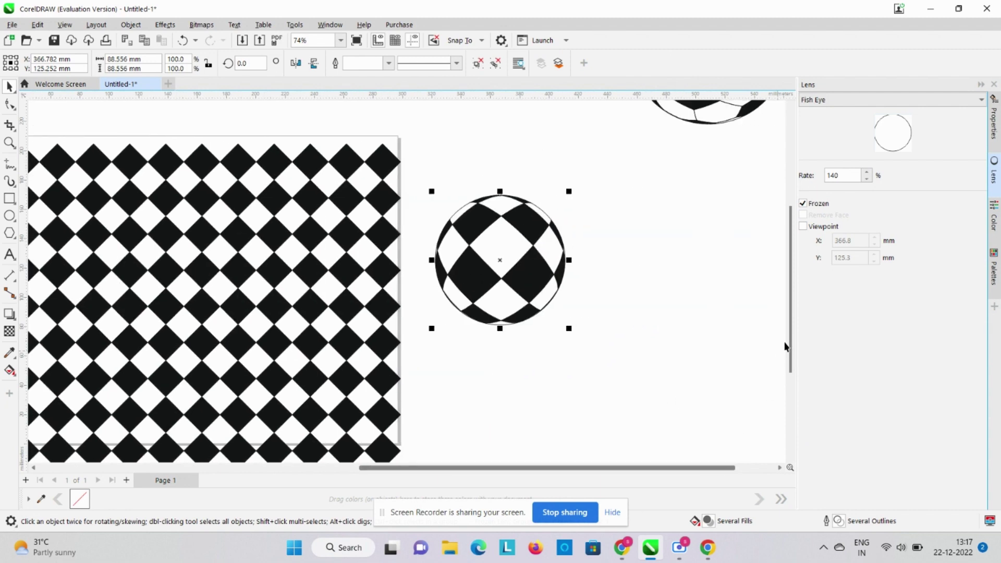
{"action": "left_click_drag", "start_coordinate": [790, 347], "coordinate": [793, 313]}
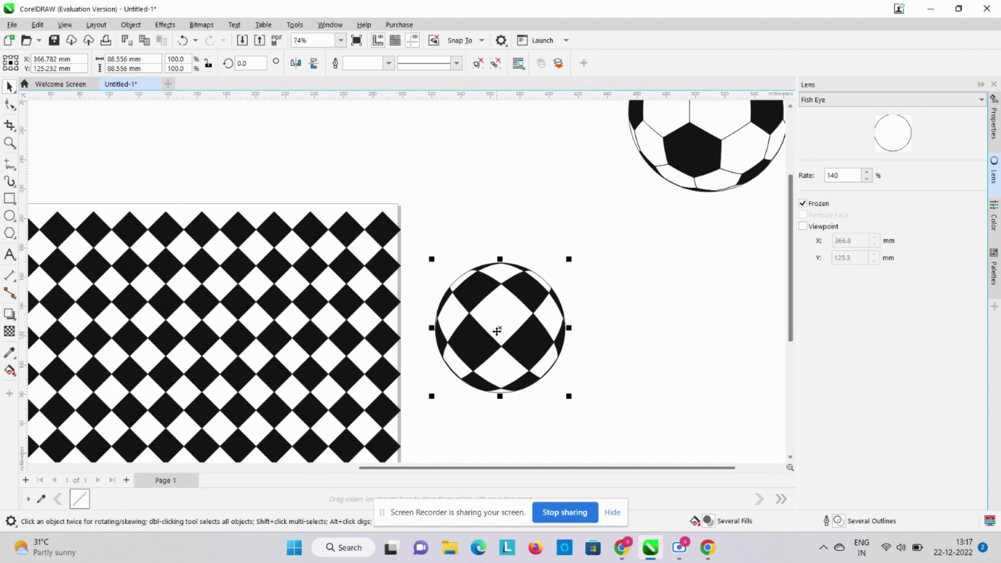
{"action": "left_click_drag", "start_coordinate": [497, 331], "coordinate": [527, 156]}
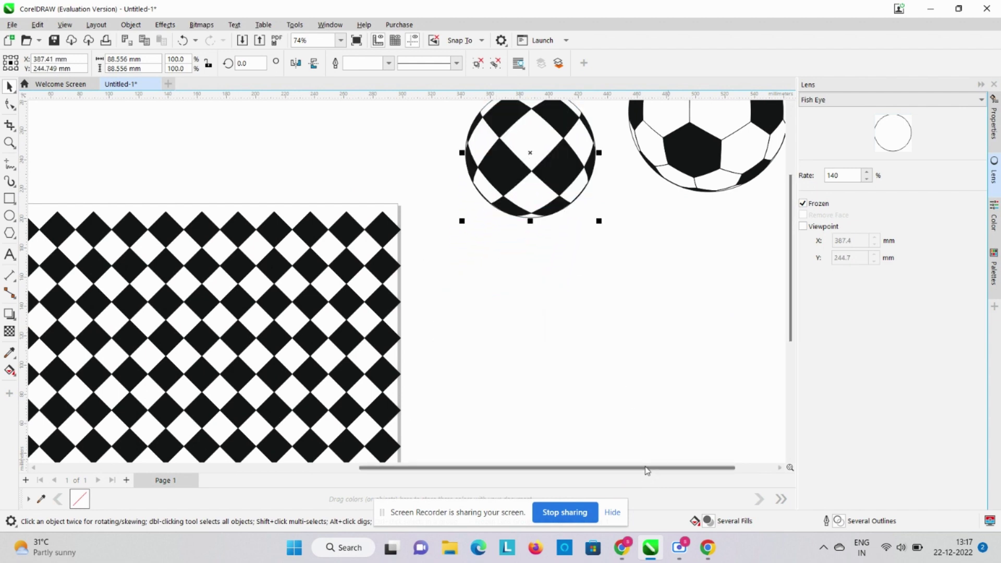
Move the grouped diamond pattern off the page to the empty area above it.
{"action": "left_click_drag", "start_coordinate": [646, 471], "coordinate": [540, 477]}
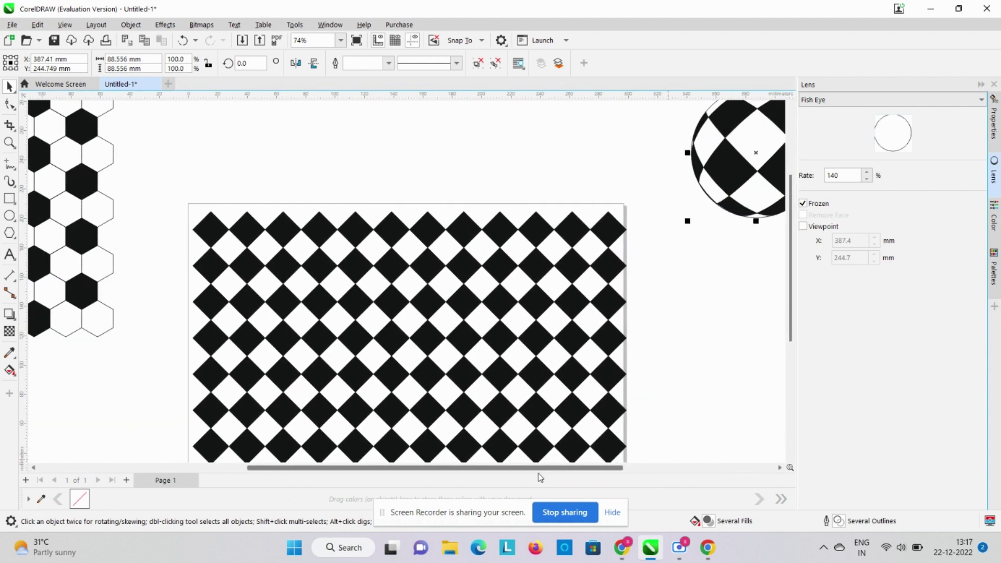
{"action": "scroll", "coordinate": [708, 384], "scroll_direction": "down", "scroll_amount": 2}
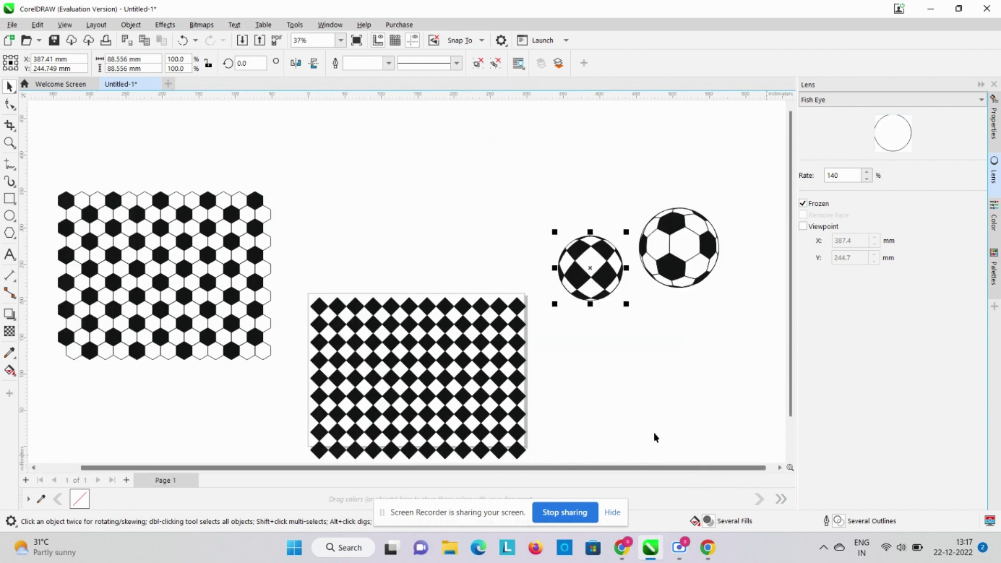
{"action": "left_click_drag", "start_coordinate": [405, 381], "coordinate": [367, 169]}
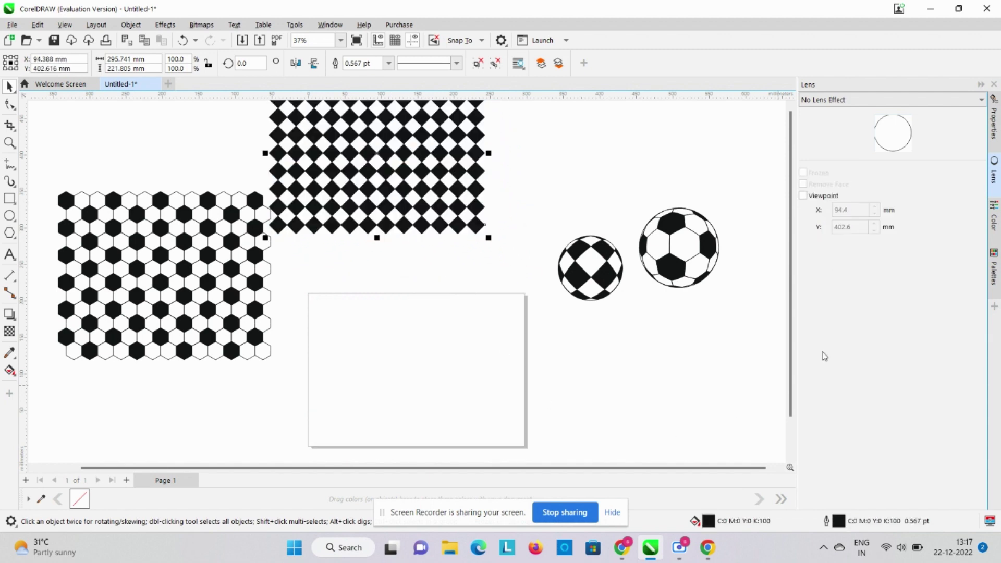
{"action": "left_click_drag", "start_coordinate": [792, 304], "coordinate": [792, 351]}
{"action": "scroll", "coordinate": [157, 372], "scroll_direction": "up", "scroll_amount": 2}
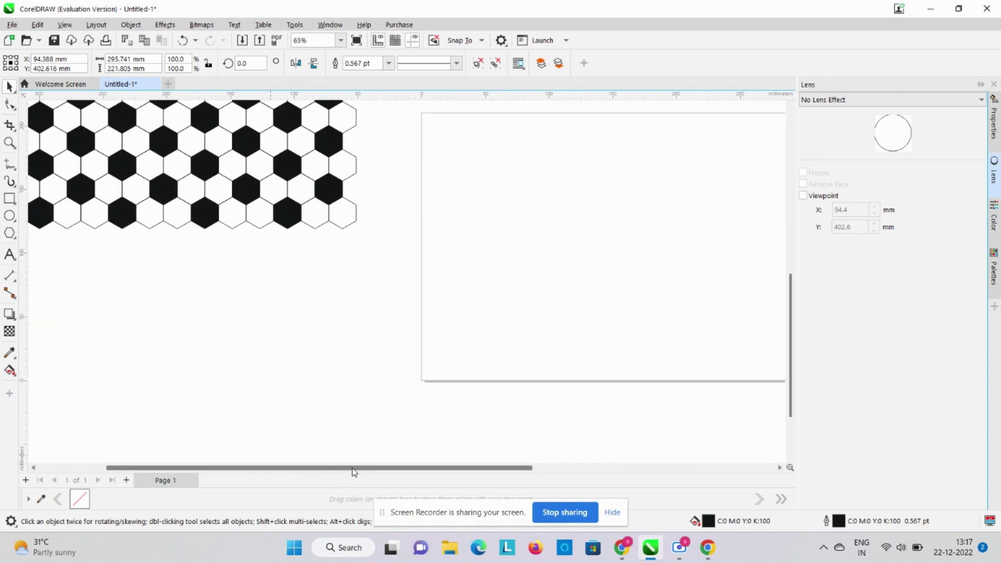
Show the fill settings in the object properties.
{"action": "left_click_drag", "start_coordinate": [353, 470], "coordinate": [425, 469]}
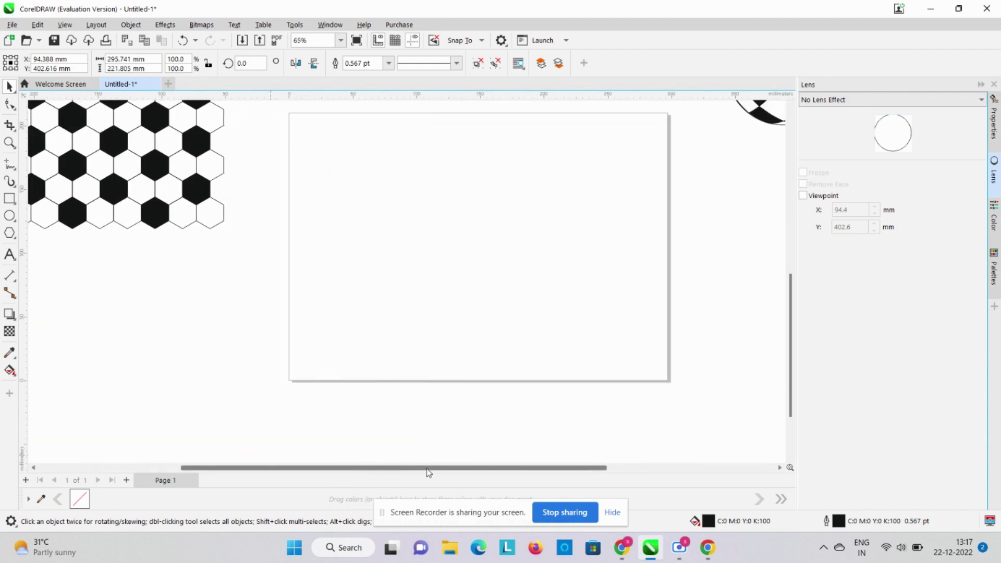
{"action": "left_click", "coordinate": [11, 372]}
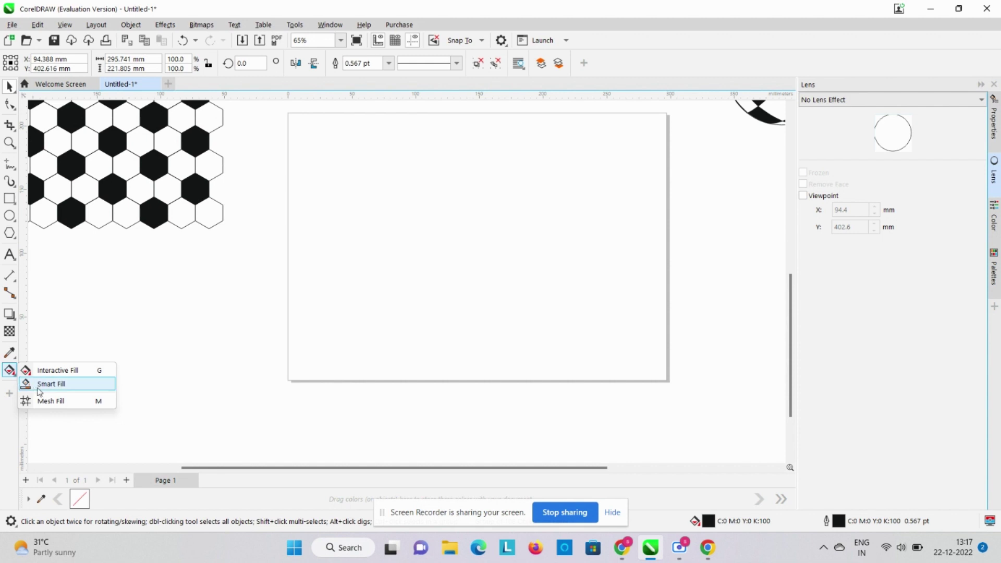
{"action": "left_click", "coordinate": [51, 384]}
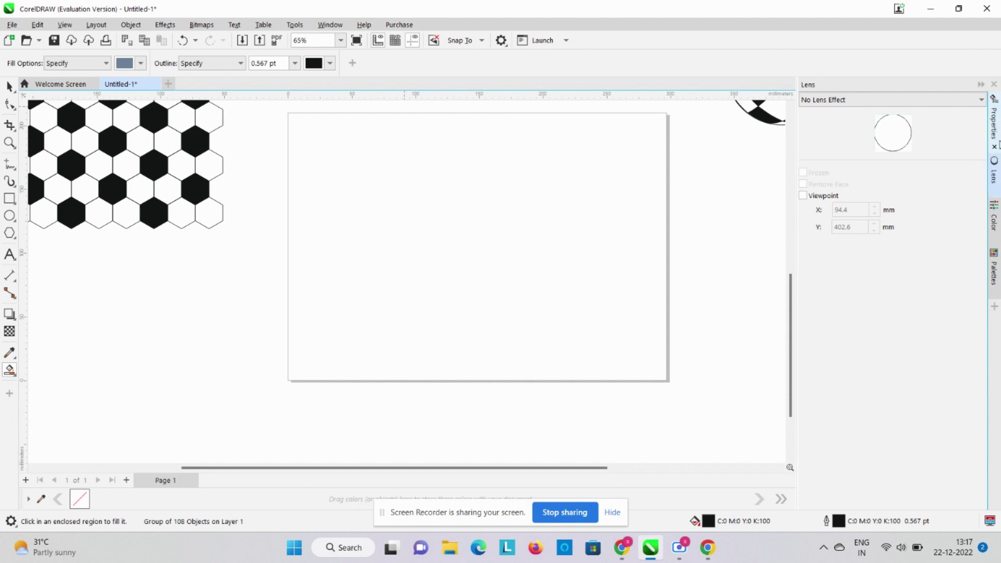
{"action": "left_click", "coordinate": [995, 135]}
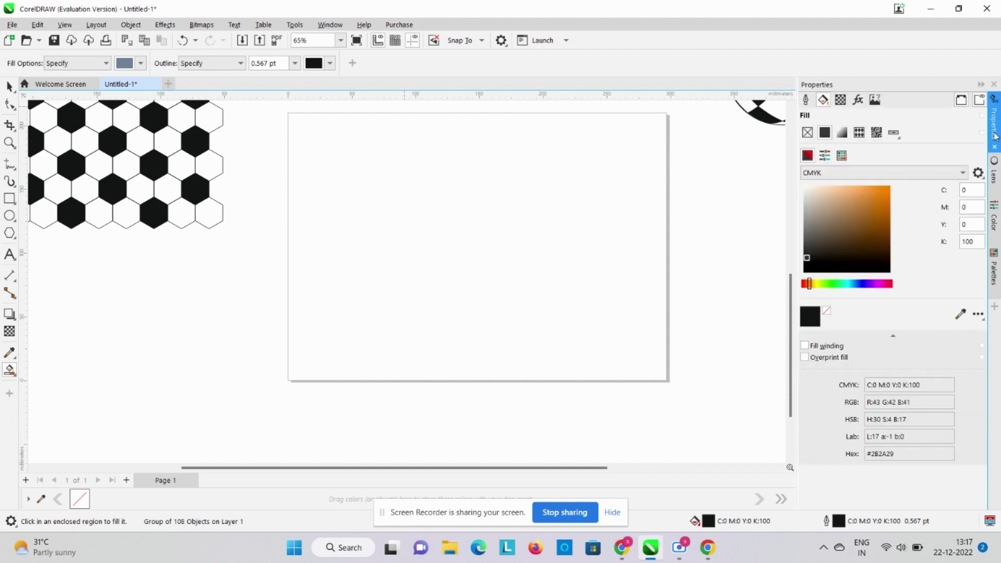
{"action": "left_click", "coordinate": [841, 102]}
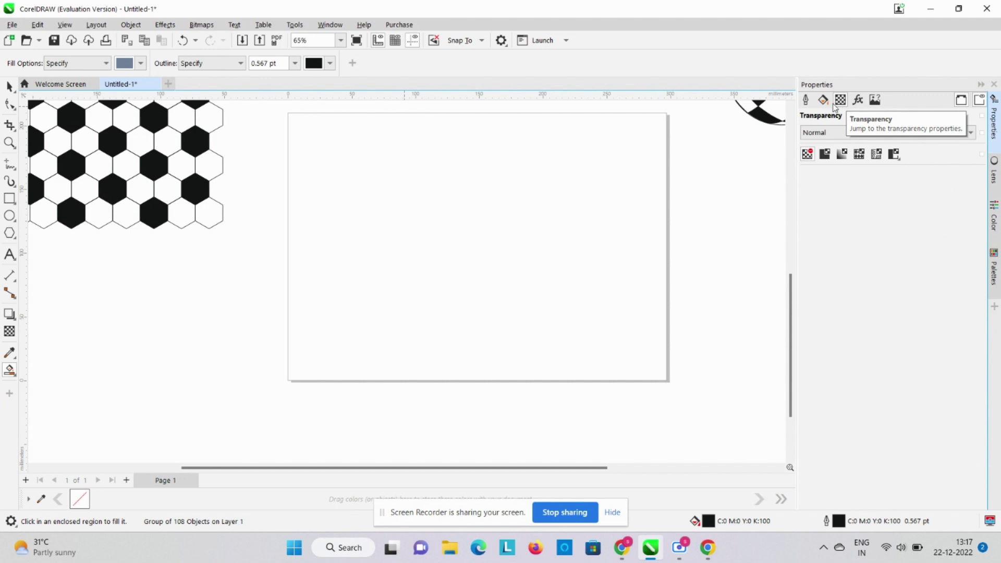
{"action": "left_click", "coordinate": [823, 100]}
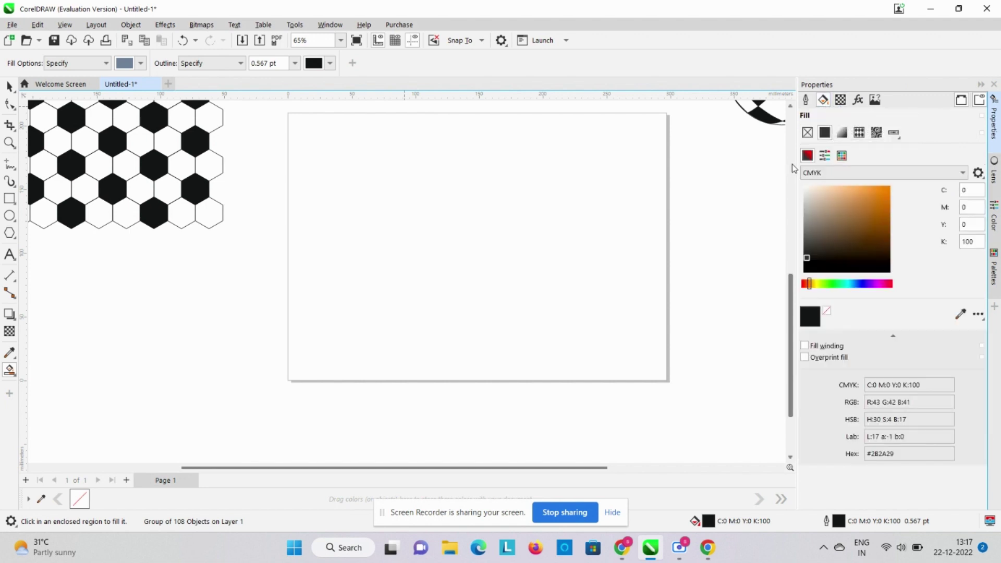
{"action": "left_click", "coordinate": [898, 135]}
{"action": "left_click", "coordinate": [900, 139]}
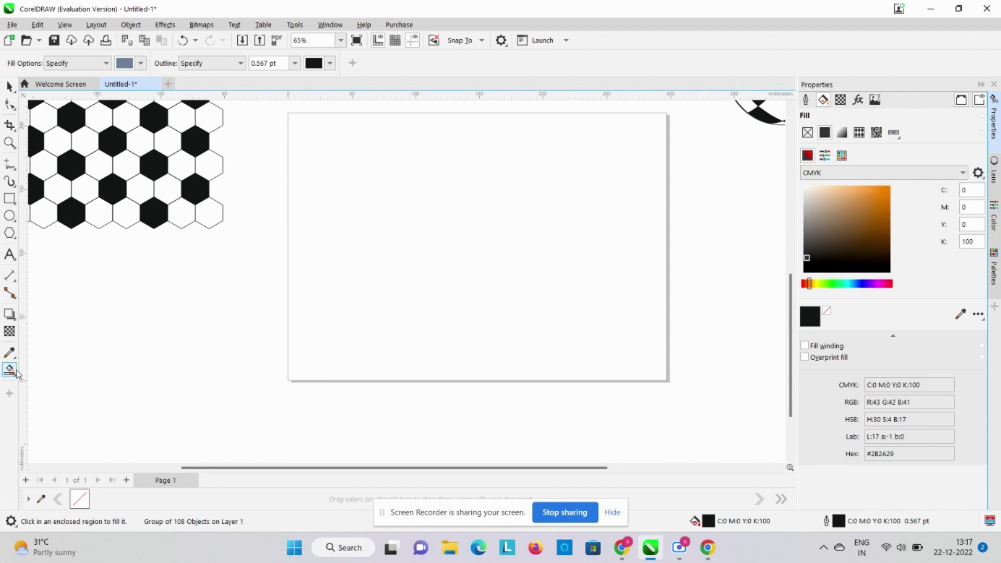
Draw a rectangle about 174 by 215 mm over the page's left half and give it the Hexagons PostScript fill.
{"action": "left_click", "coordinate": [12, 201]}
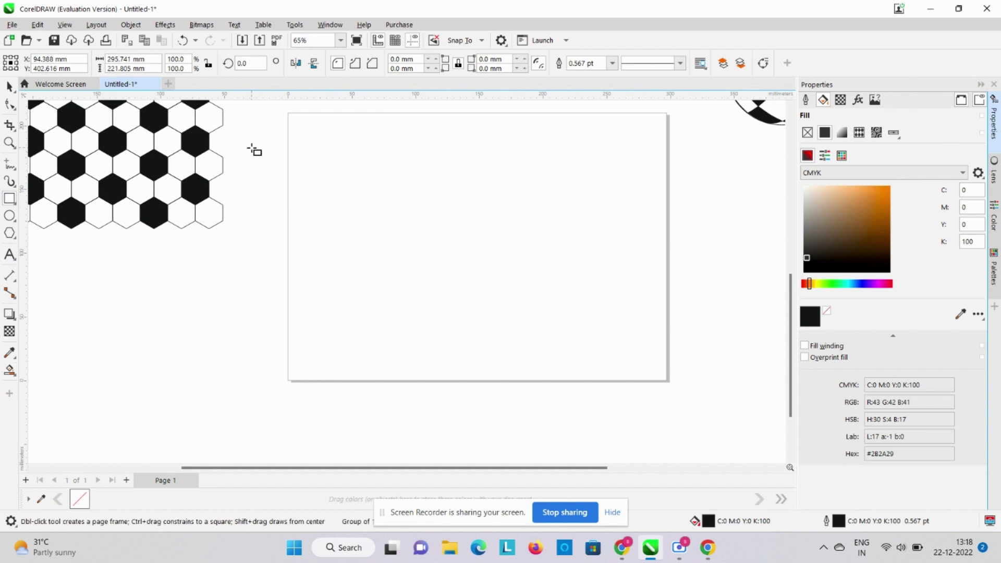
{"action": "left_click_drag", "start_coordinate": [251, 148], "coordinate": [473, 421]}
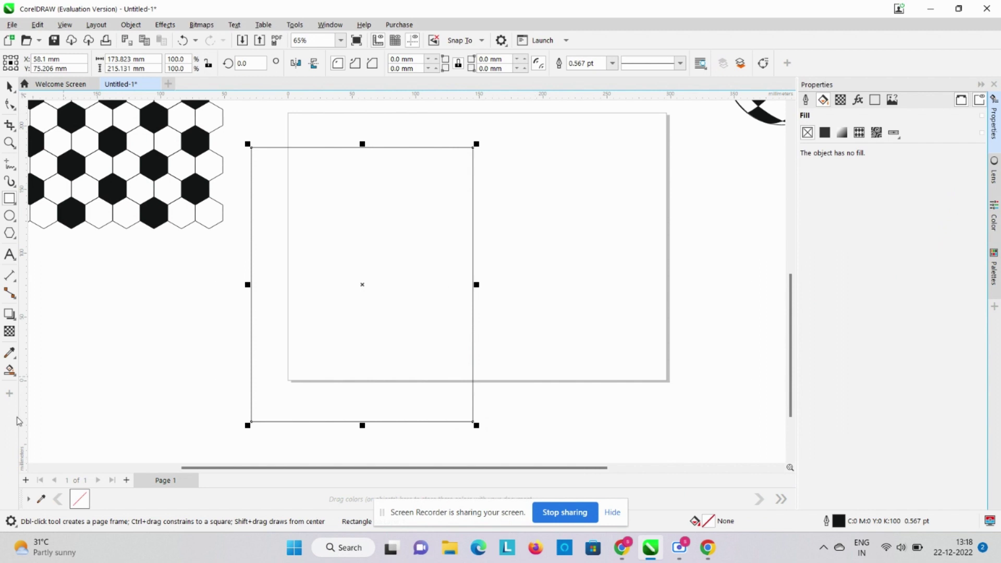
{"action": "left_click", "coordinate": [17, 373]}
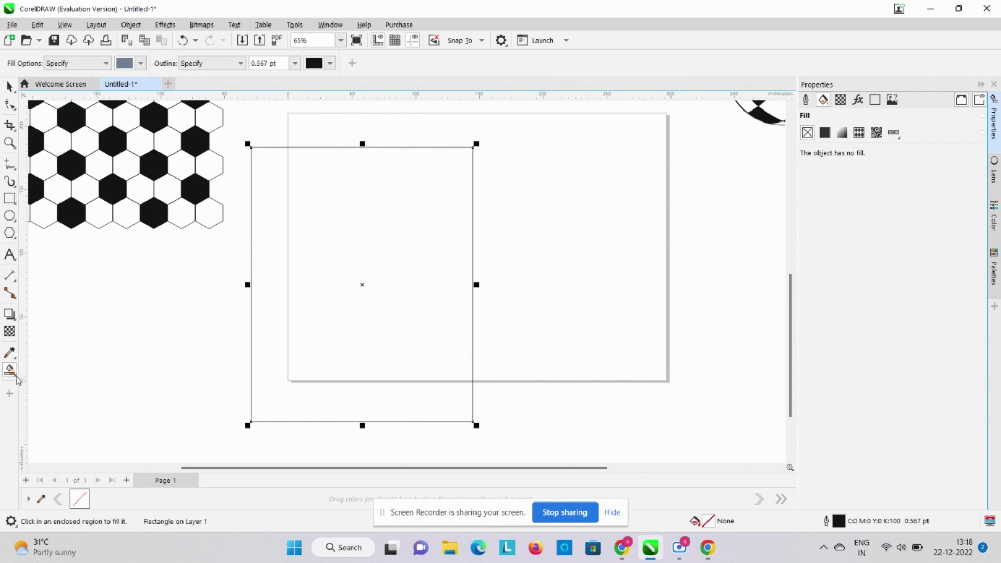
{"action": "left_click", "coordinate": [17, 378]}
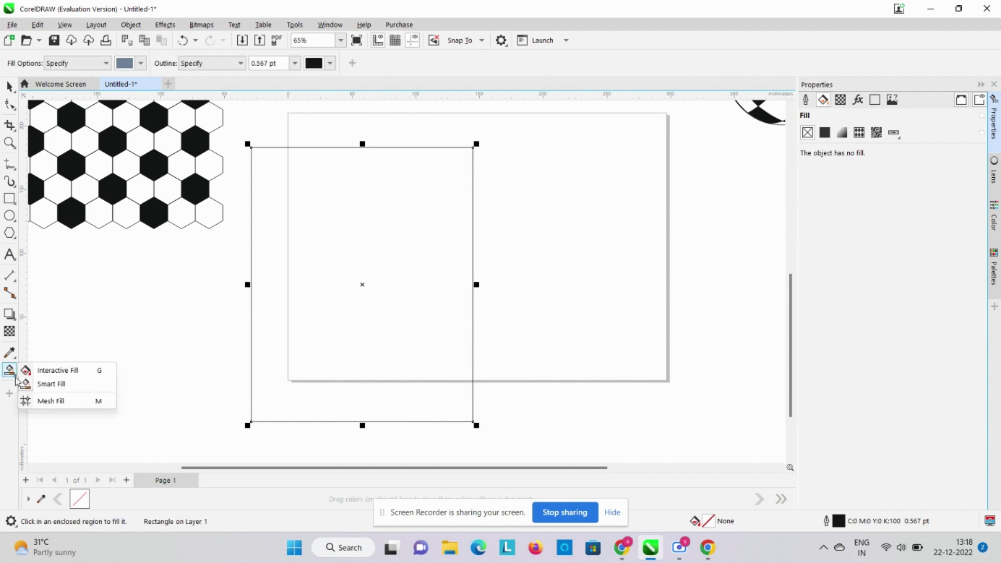
{"action": "left_click", "coordinate": [16, 380]}
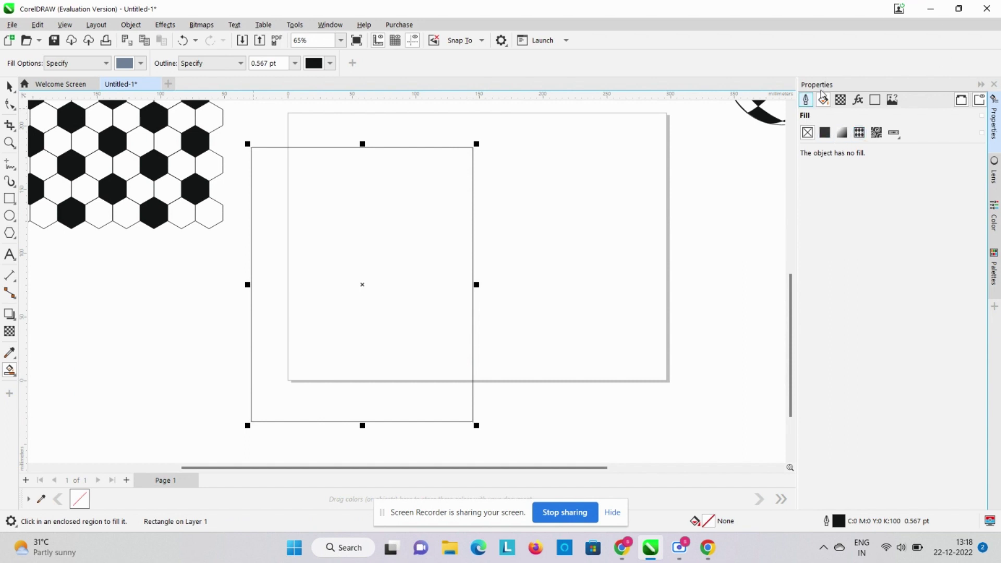
{"action": "left_click", "coordinate": [827, 103]}
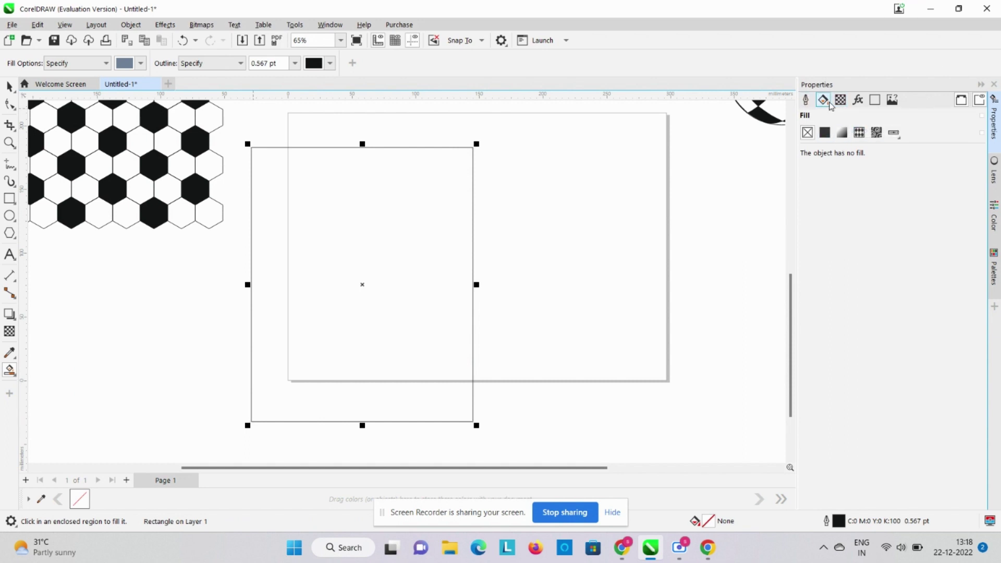
{"action": "left_click", "coordinate": [893, 133]}
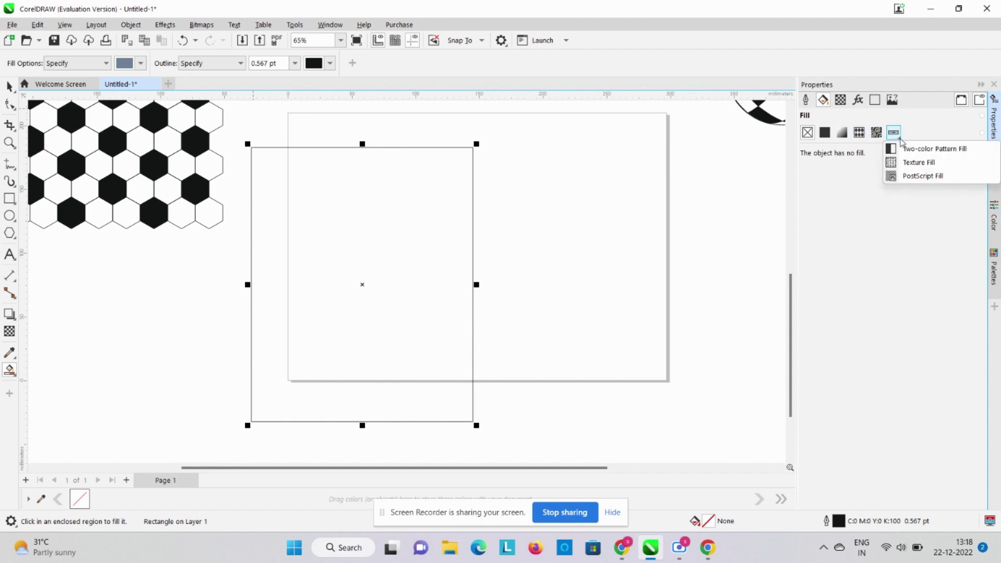
{"action": "left_click", "coordinate": [919, 176]}
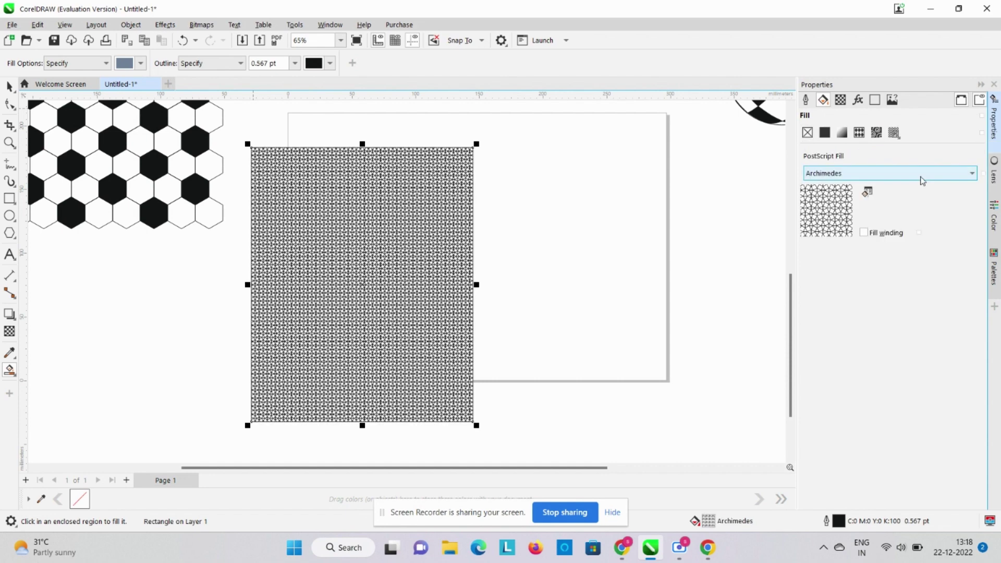
{"action": "left_click", "coordinate": [869, 175]}
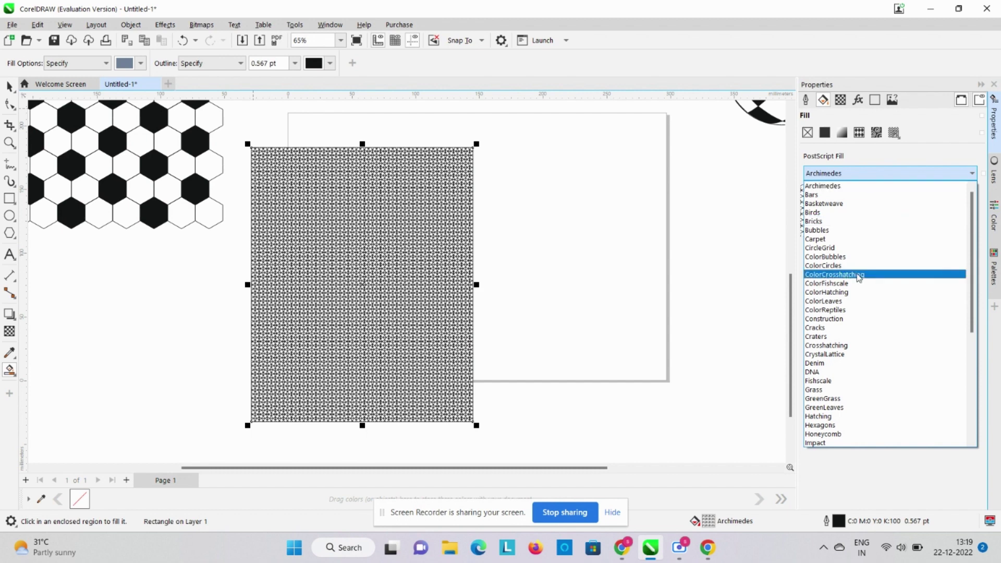
{"action": "left_click", "coordinate": [841, 425]}
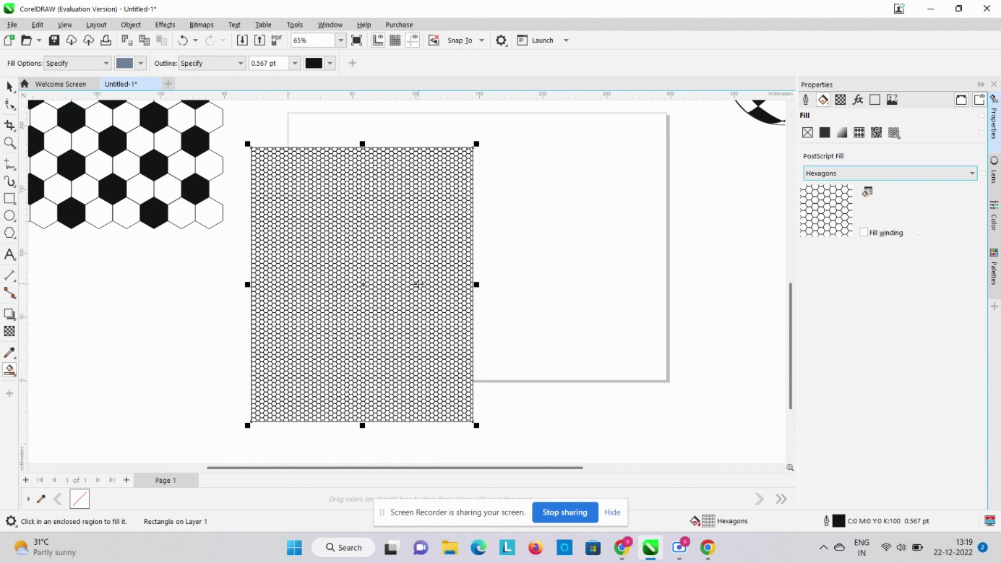
Enlarge the hexagons in the rectangle's PostScript fill by setting the fill frequency to 1.
{"action": "scroll", "coordinate": [418, 284], "scroll_direction": "up", "scroll_amount": 2}
{"action": "scroll", "coordinate": [418, 284], "scroll_direction": "up", "scroll_amount": 3}
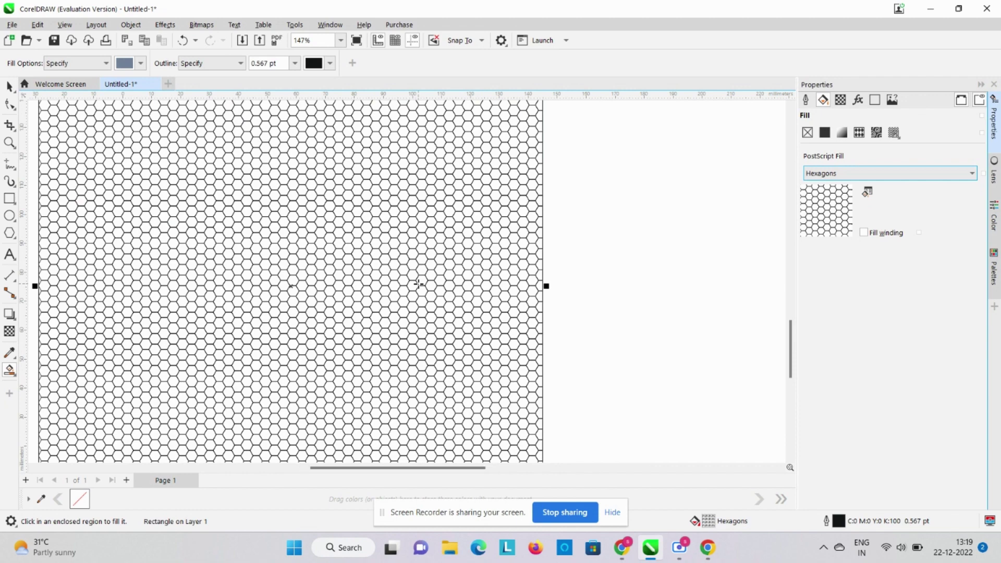
{"action": "scroll", "coordinate": [419, 284], "scroll_direction": "up", "scroll_amount": 1}
{"action": "scroll", "coordinate": [418, 284], "scroll_direction": "down", "scroll_amount": 7}
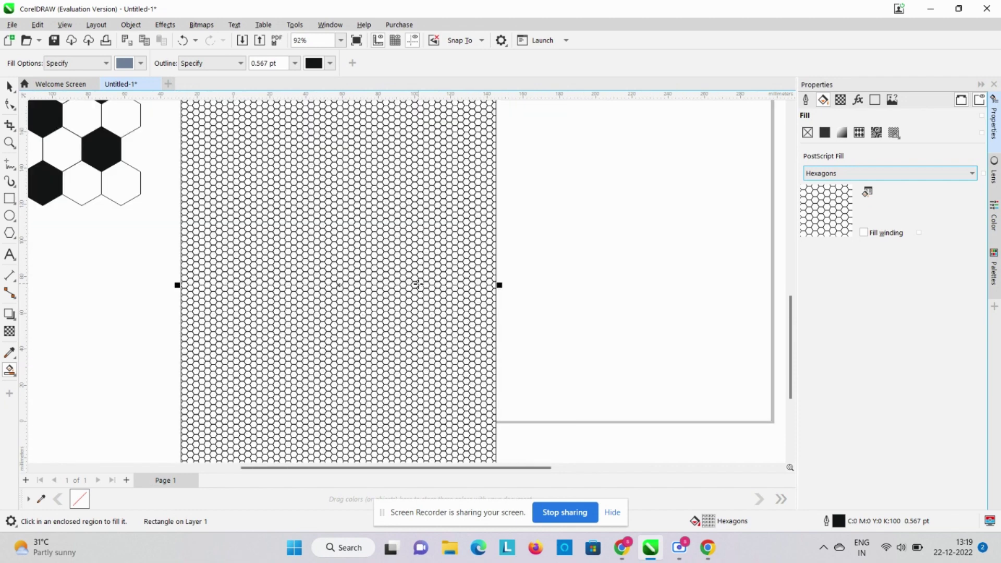
{"action": "scroll", "coordinate": [418, 284], "scroll_direction": "down", "scroll_amount": 1}
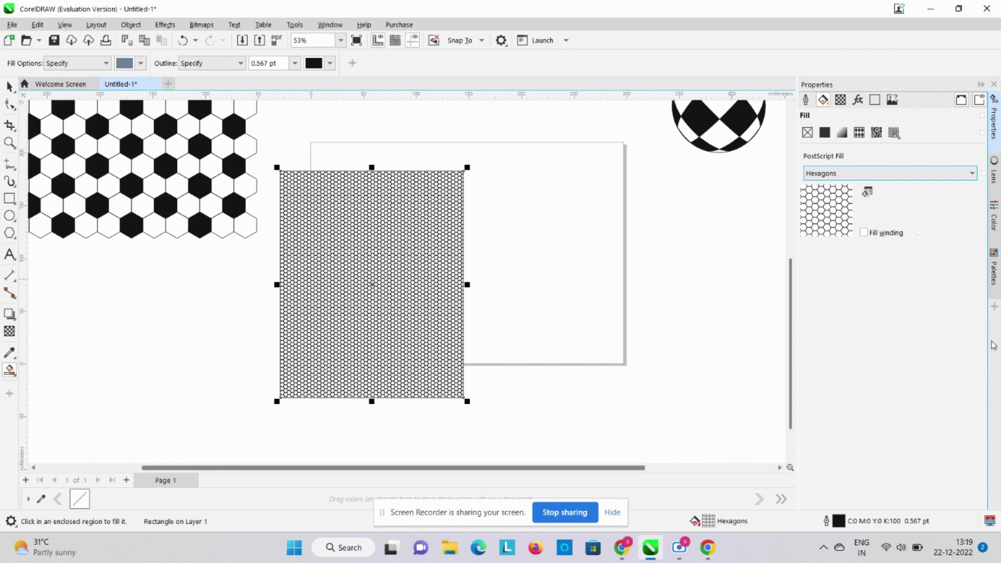
{"action": "left_click", "coordinate": [868, 193]}
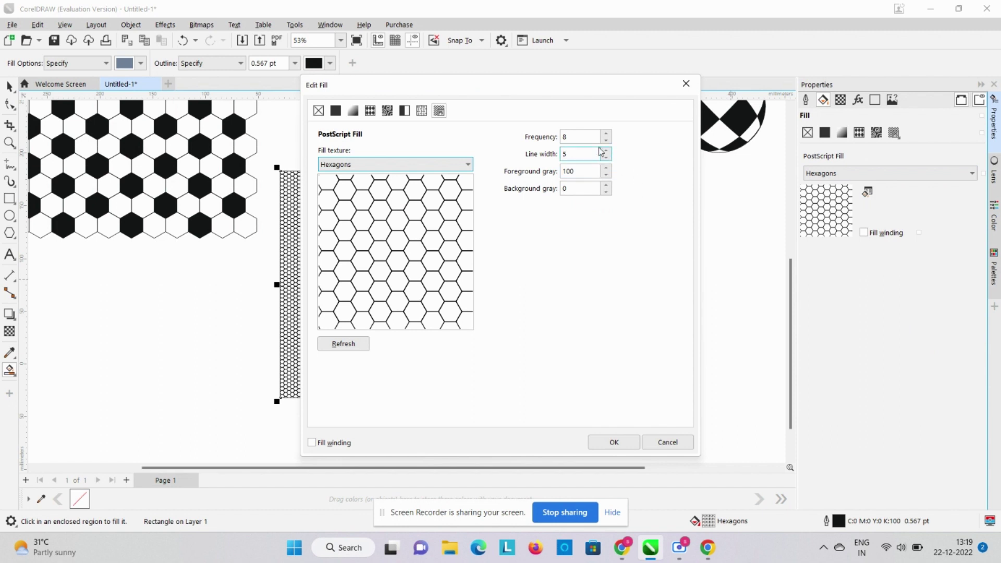
{"action": "left_click", "coordinate": [607, 134]}
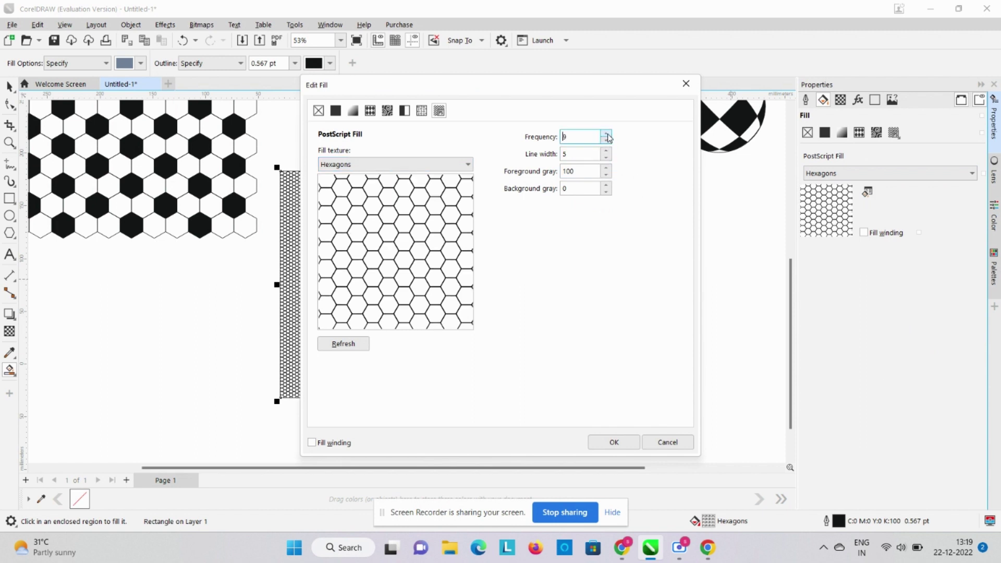
{"action": "left_click", "coordinate": [608, 134]}
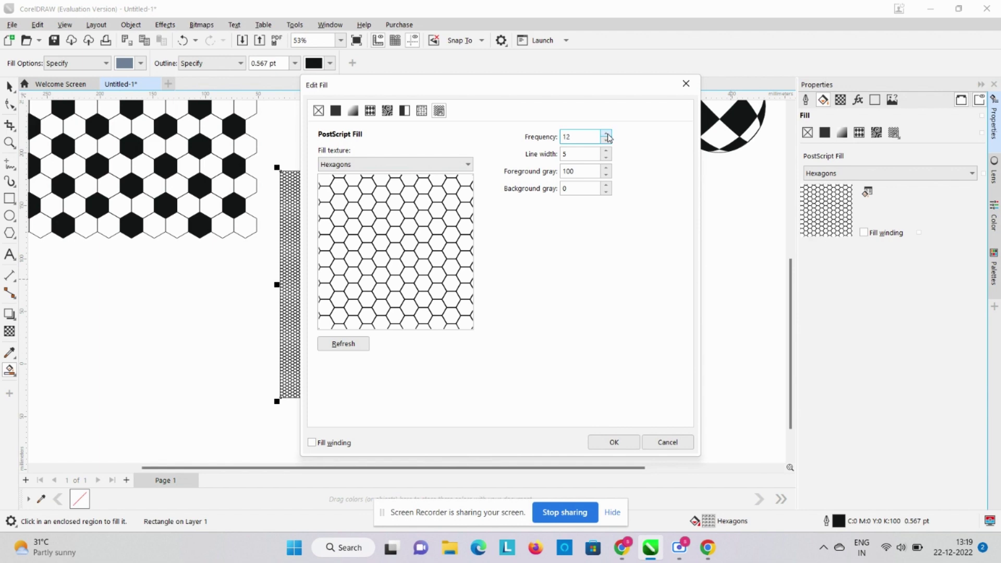
{"action": "left_click", "coordinate": [607, 134]}
{"action": "left_click", "coordinate": [607, 134]}
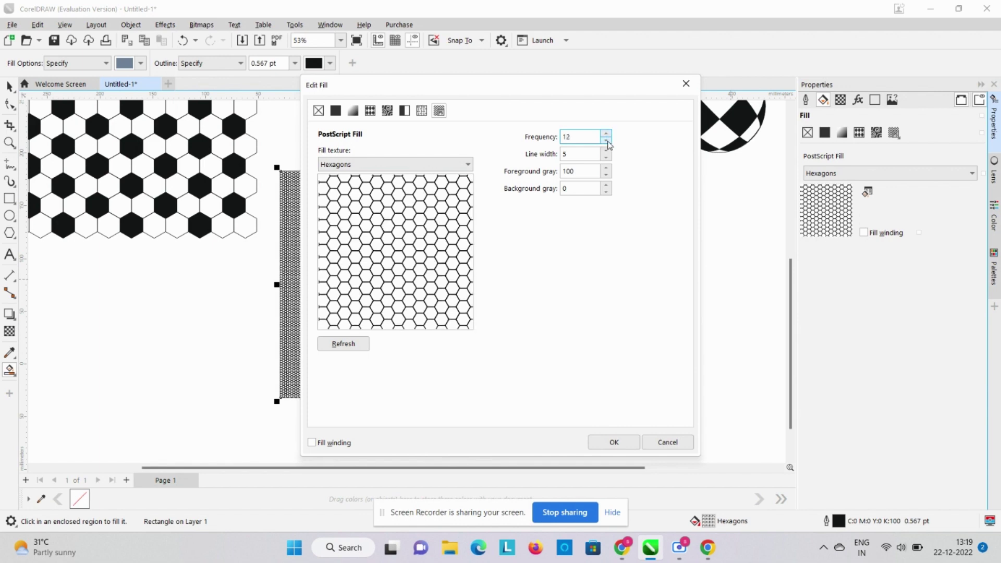
{"action": "left_click", "coordinate": [607, 140]}
{"action": "left_click", "coordinate": [607, 140]}
{"action": "left_click", "coordinate": [607, 140]}
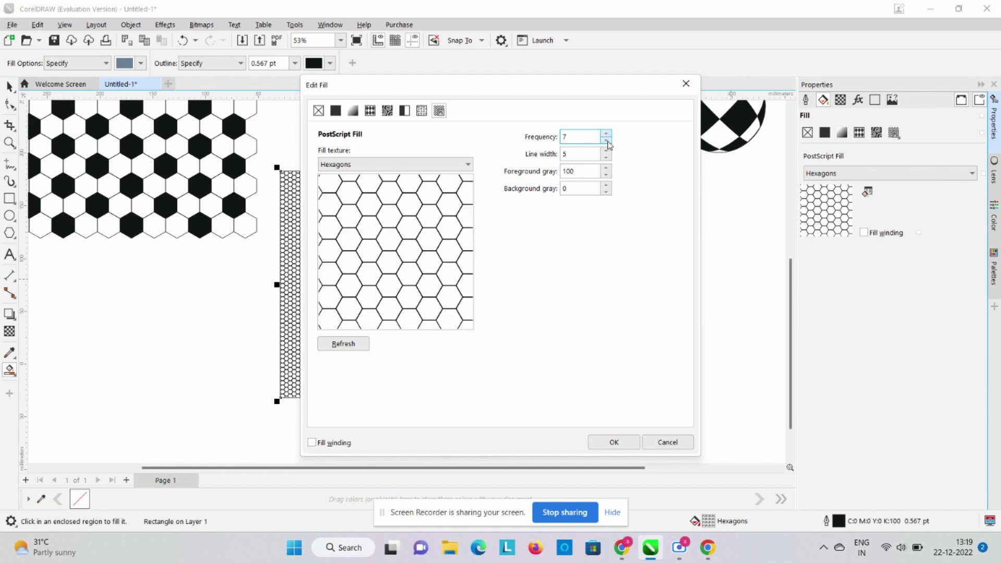
{"action": "left_click", "coordinate": [607, 141]}
{"action": "left_click", "coordinate": [607, 140]}
{"action": "left_click", "coordinate": [607, 140]}
{"action": "left_click", "coordinate": [607, 141]}
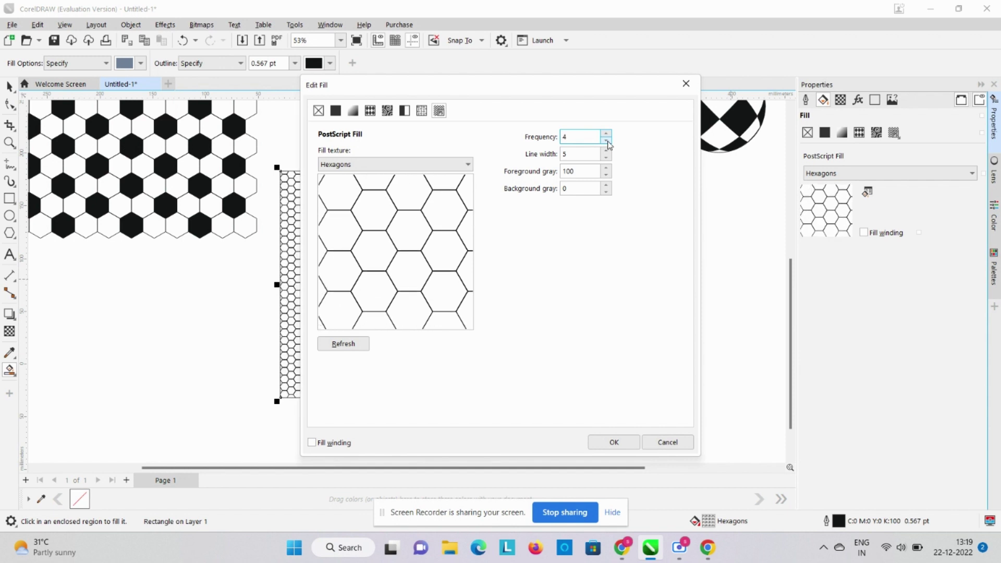
{"action": "left_click", "coordinate": [607, 141]}
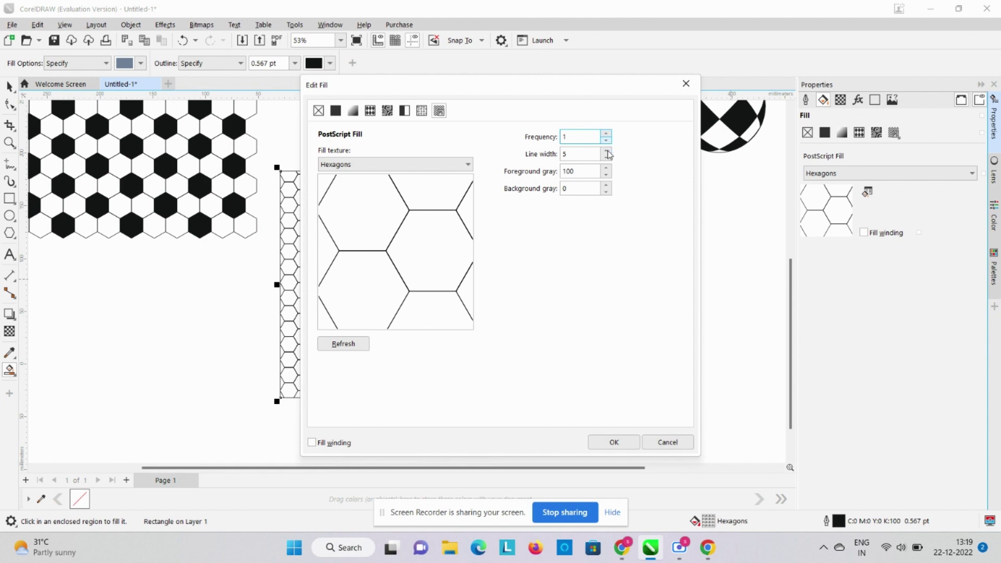
{"action": "left_click", "coordinate": [624, 441]}
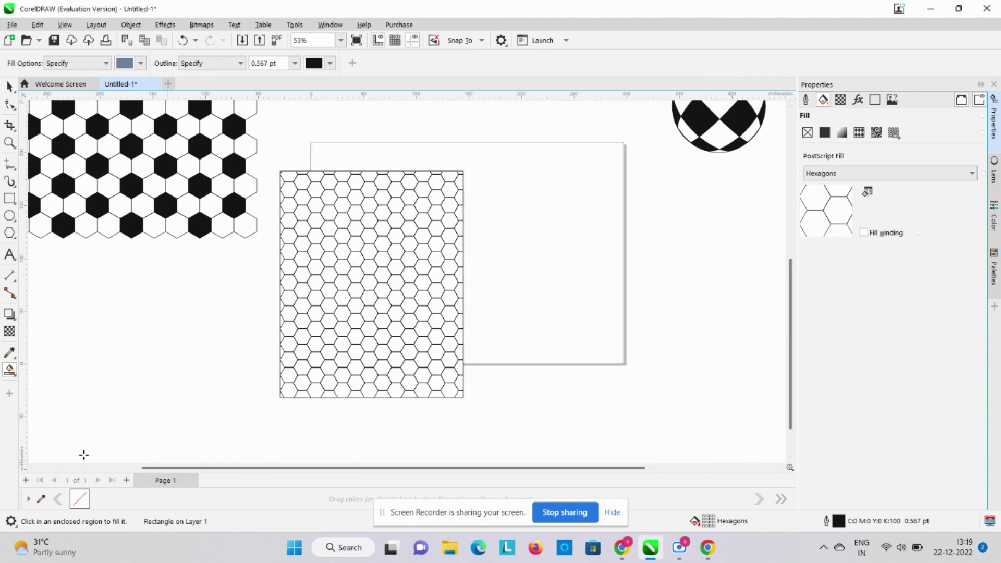
Draw a circle about 134 mm in diameter beside the page and move it onto the middle of the hexagon-filled rectangle.
{"action": "left_click", "coordinate": [9, 216]}
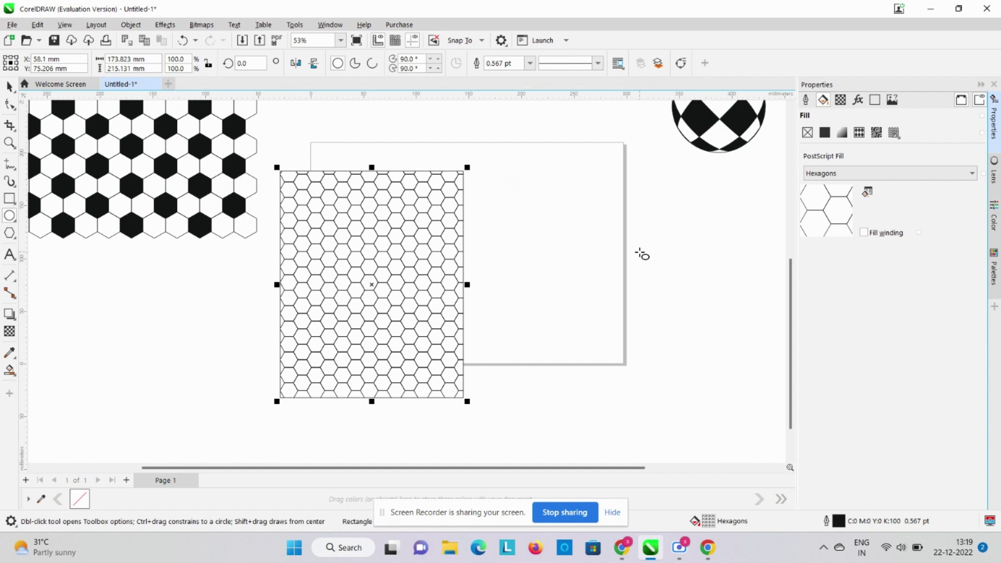
{"action": "left_click_drag", "start_coordinate": [640, 253], "coordinate": [767, 373]}
{"action": "key", "text": "Delete"}
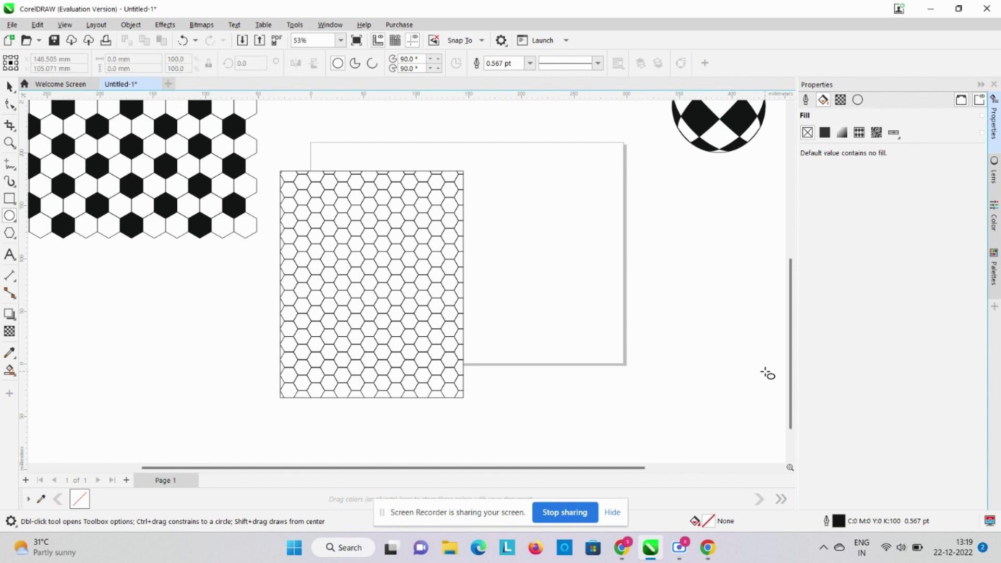
{"action": "left_click_drag", "start_coordinate": [638, 246], "coordinate": [726, 391]}
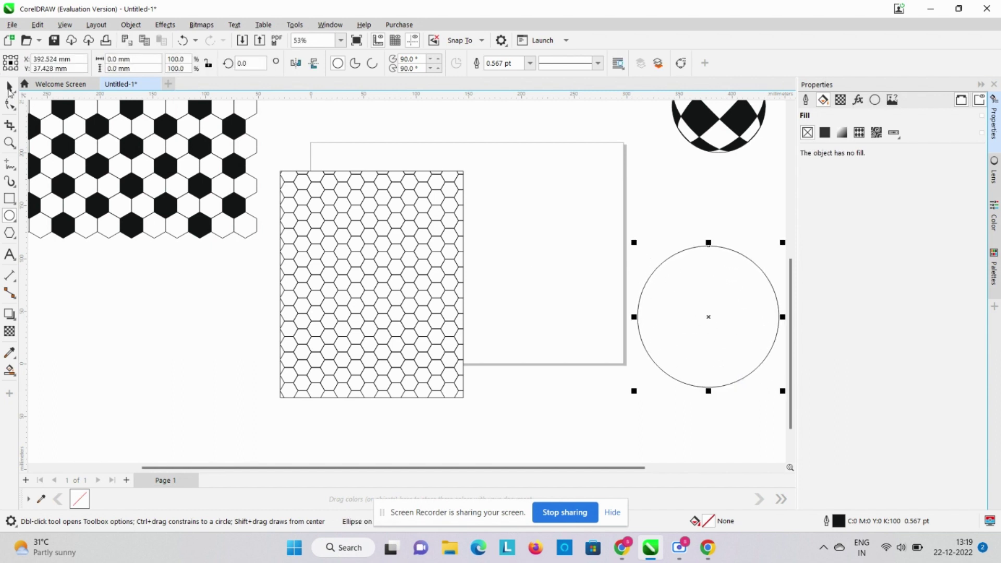
{"action": "left_click", "coordinate": [13, 93]}
{"action": "left_click_drag", "start_coordinate": [720, 304], "coordinate": [388, 286]}
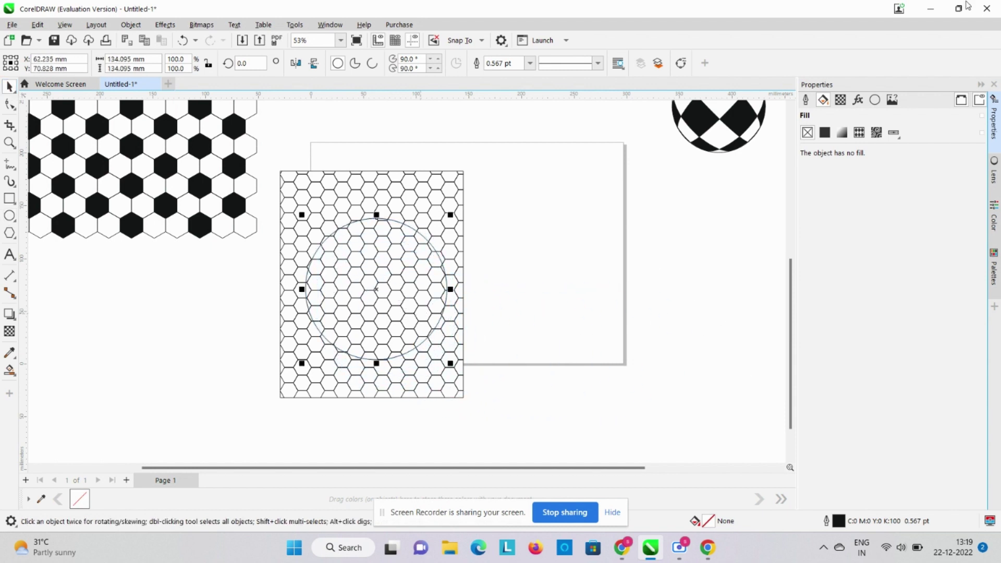
Apply a Fish Eye lens to the circle over the hexagon-filled rectangle.
{"action": "left_click", "coordinate": [994, 175]}
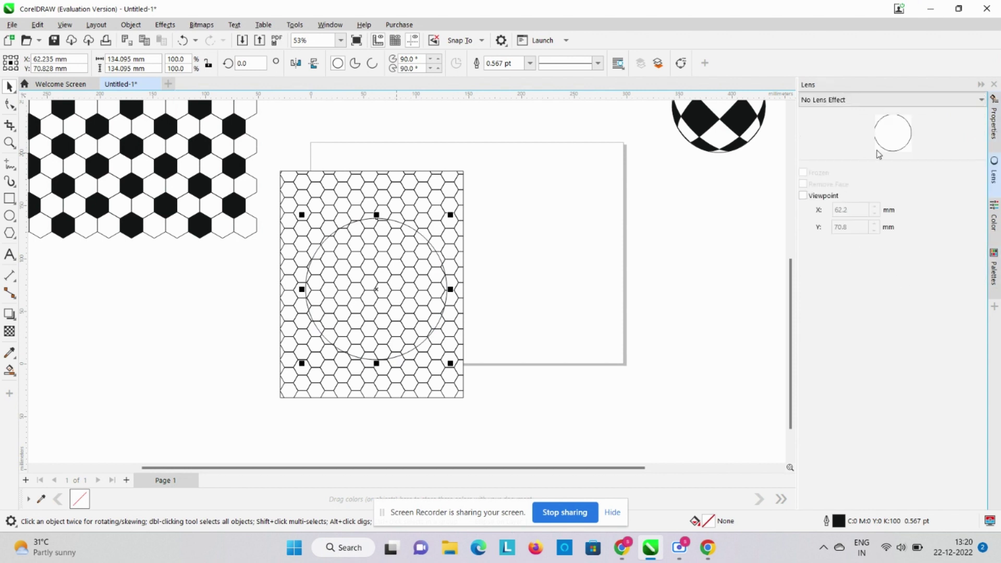
{"action": "left_click", "coordinate": [848, 101]}
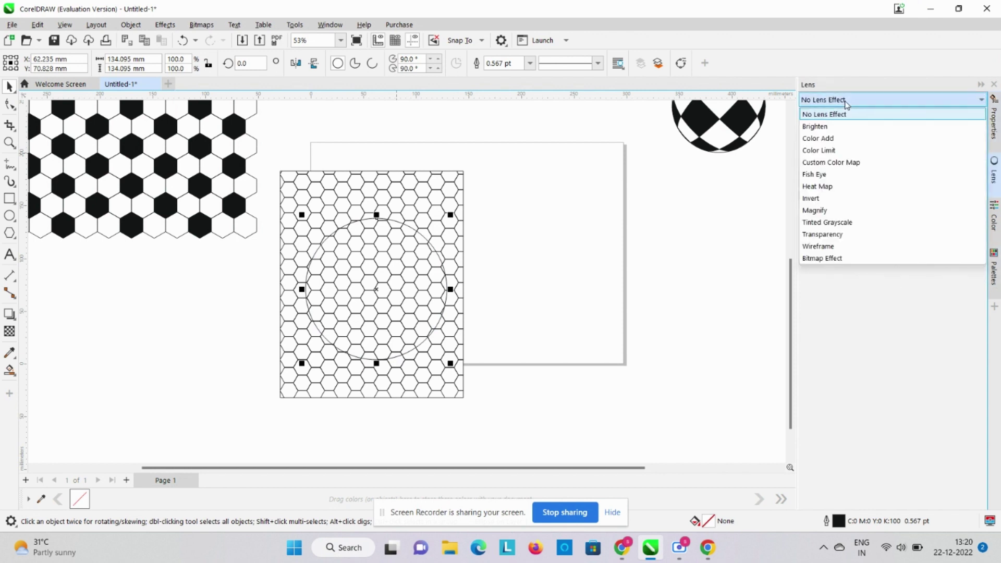
{"action": "left_click", "coordinate": [837, 174]}
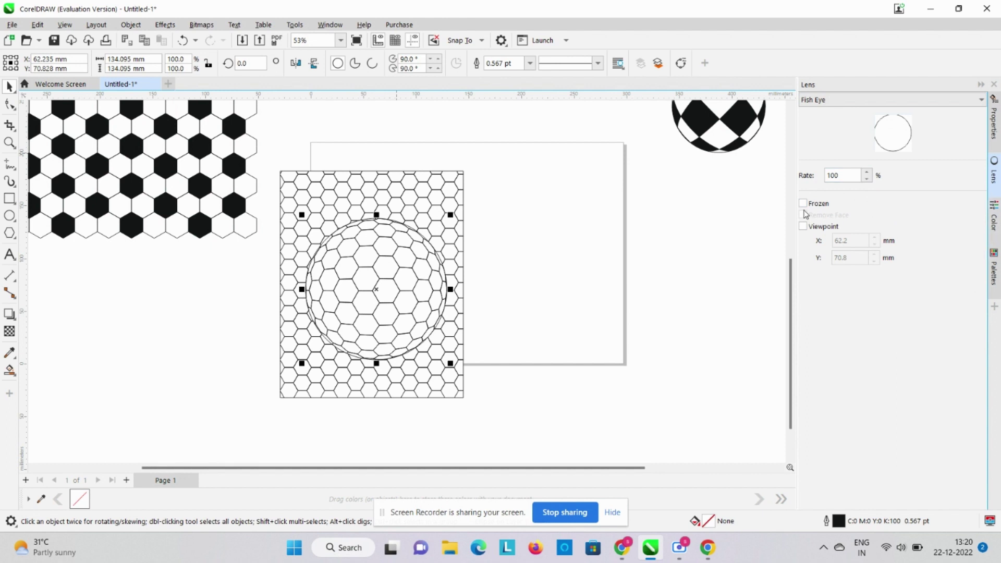
Freeze the circle's Fish Eye lens at a rate of 115% and move the hexagon ball off the pattern to the page's right side.
{"action": "left_click", "coordinate": [867, 173]}
{"action": "left_click", "coordinate": [867, 174]}
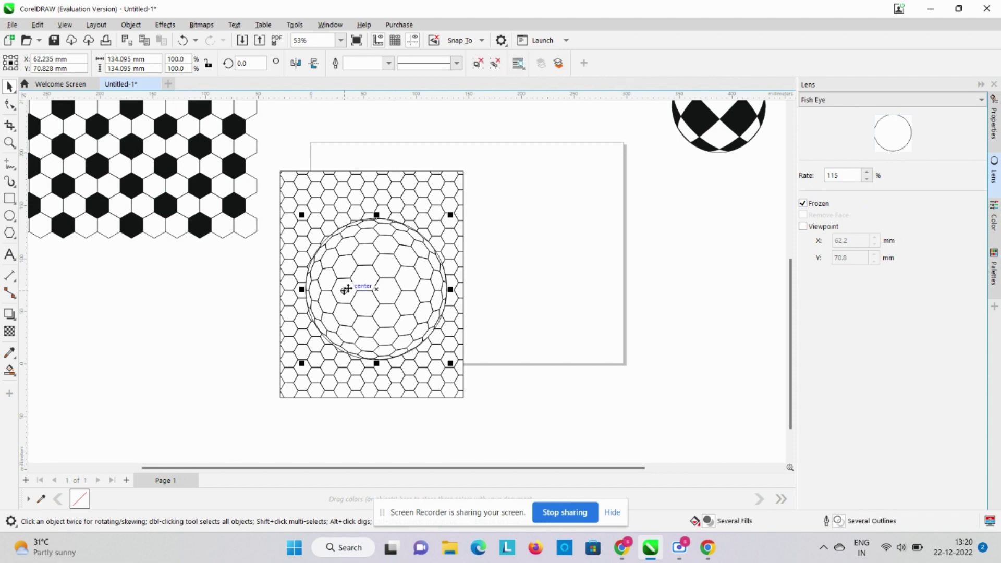
{"action": "left_click_drag", "start_coordinate": [347, 286], "coordinate": [684, 260]}
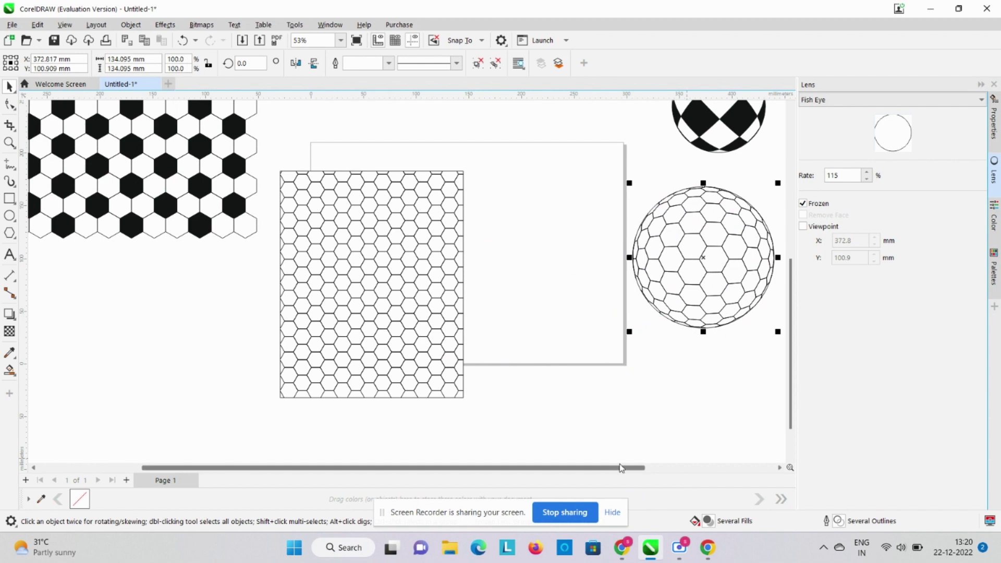
Arrange the three balls in a triangular group beside the page, with the football above, the checkered ball lower left and the hexagon ball lower right.
{"action": "left_click_drag", "start_coordinate": [625, 471], "coordinate": [756, 467]}
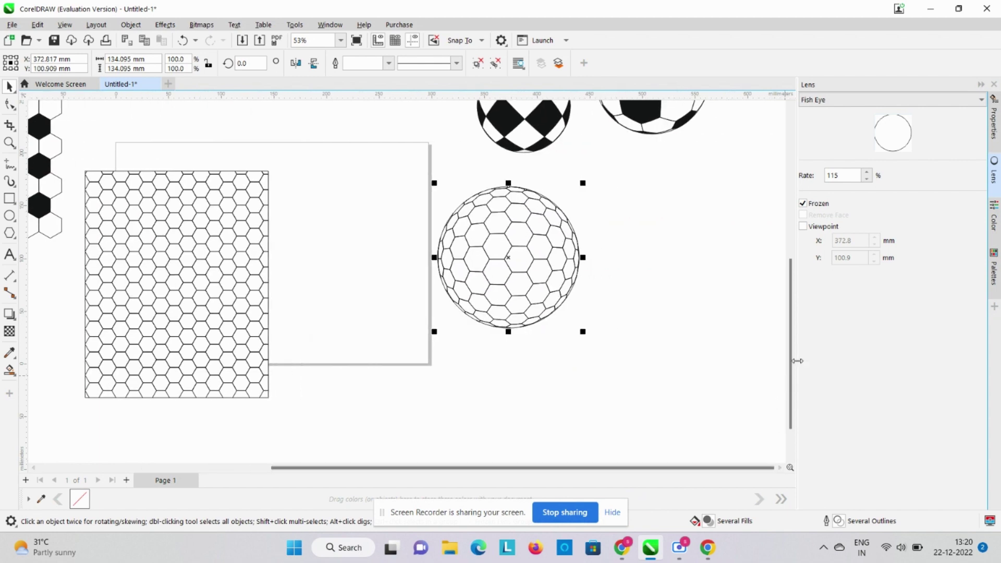
{"action": "left_click_drag", "start_coordinate": [795, 368], "coordinate": [796, 321]}
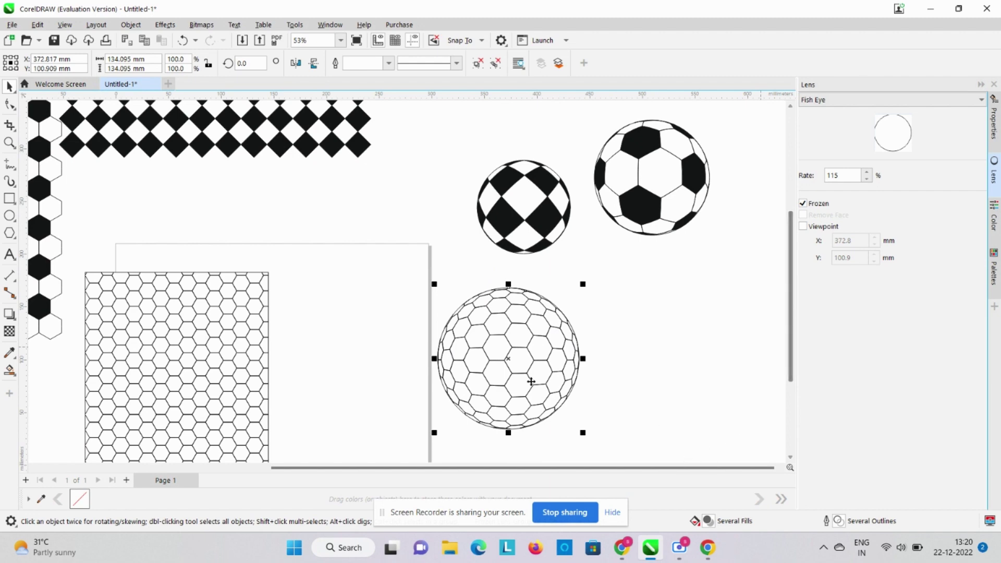
{"action": "left_click_drag", "start_coordinate": [514, 371], "coordinate": [668, 350]}
{"action": "left_click_drag", "start_coordinate": [654, 206], "coordinate": [707, 185]}
{"action": "left_click_drag", "start_coordinate": [545, 210], "coordinate": [521, 309]}
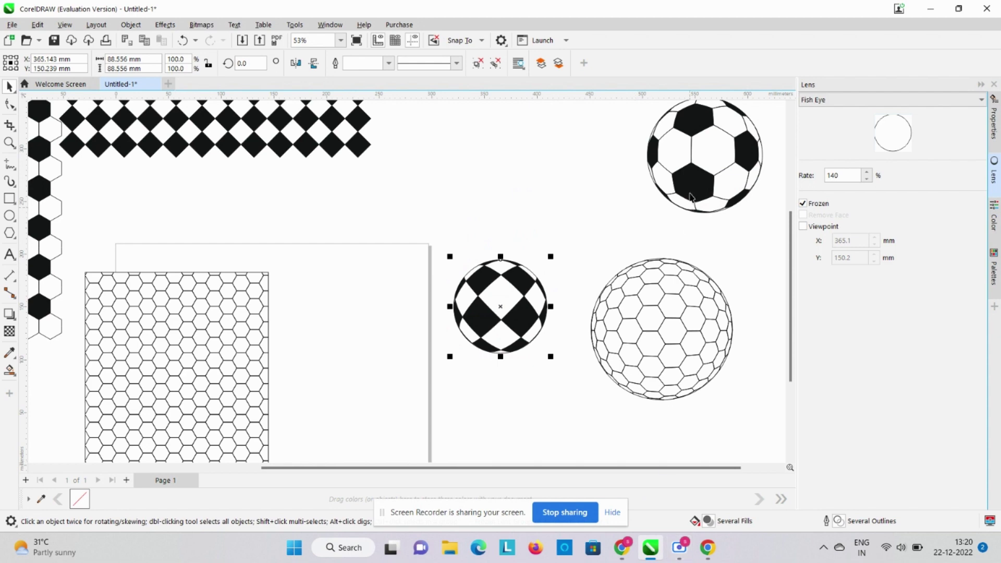
{"action": "left_click_drag", "start_coordinate": [687, 186], "coordinate": [586, 231]}
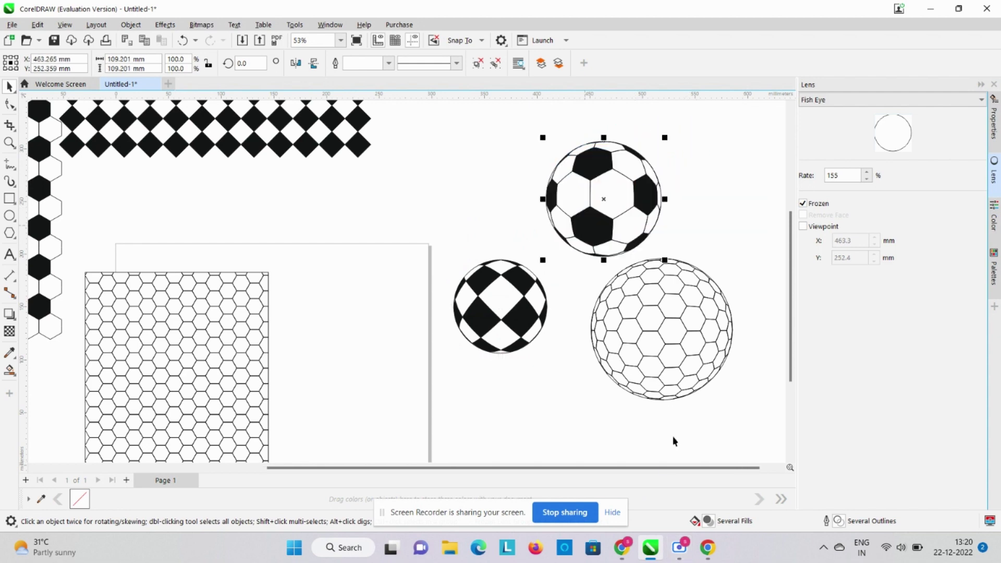